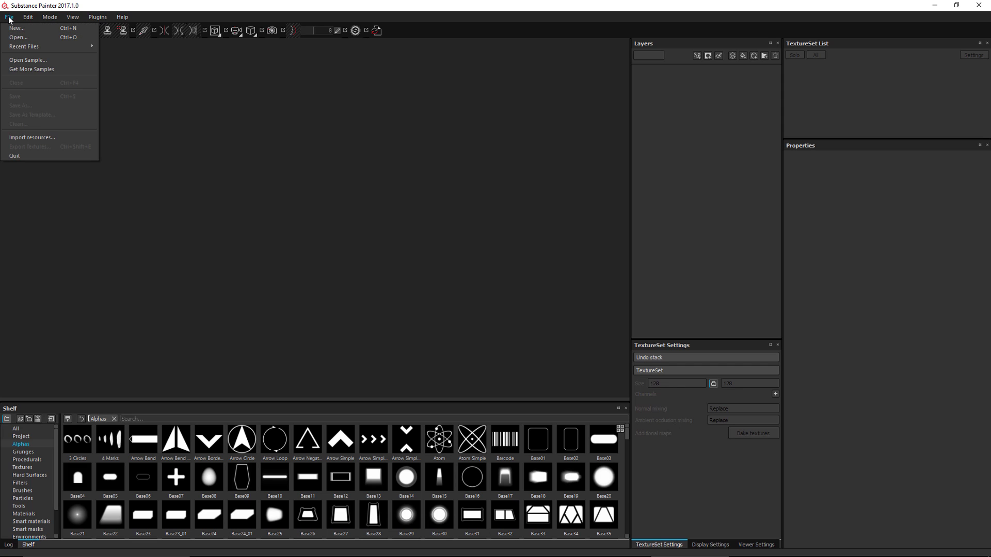
# Step: Create a new PBR Metallic Roughness project from container.fbx at 2048 document resolution
pyautogui.click(17, 28)
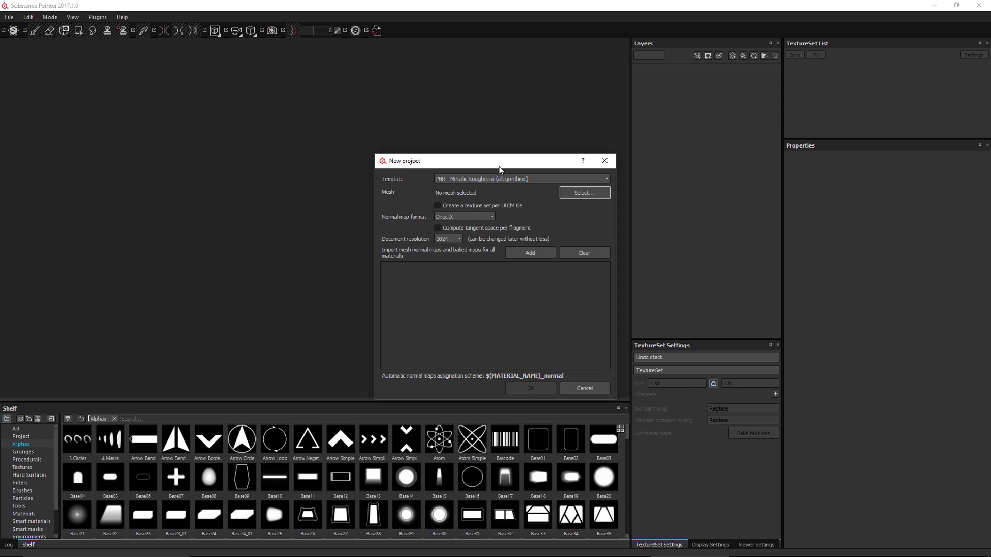
pyautogui.moveTo(499, 166); pyautogui.dragTo(450, 132)
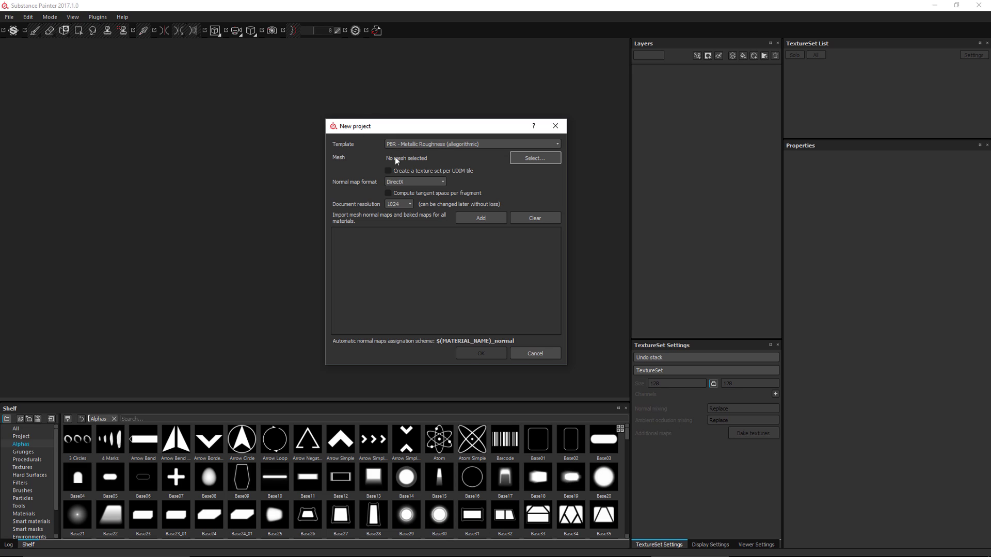
pyautogui.click(544, 160)
pyautogui.click(505, 265)
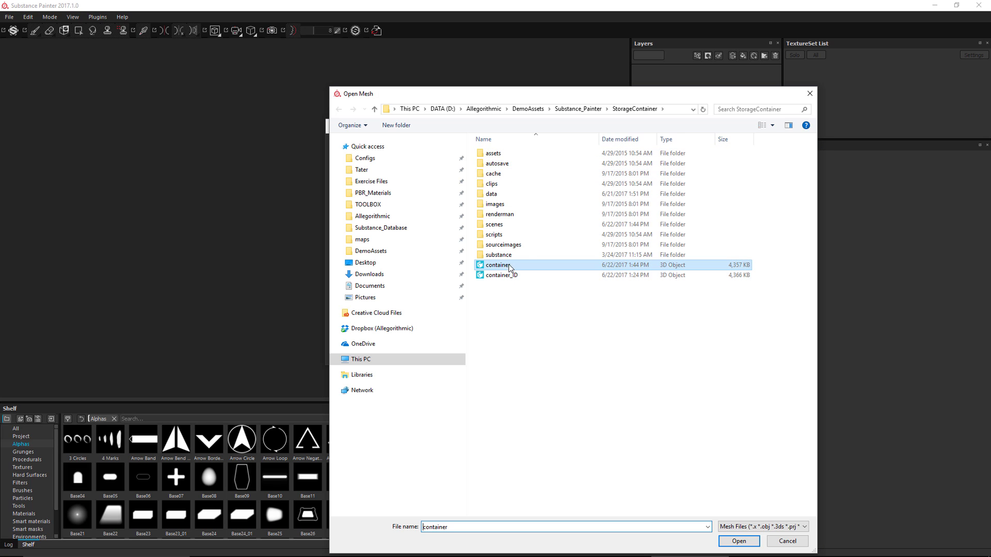
pyautogui.click(738, 542)
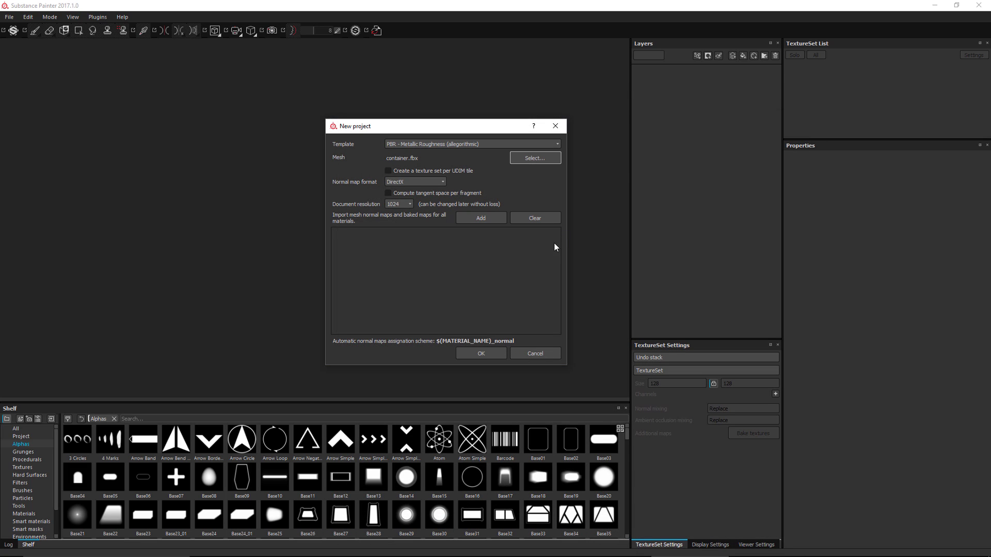
pyautogui.click(397, 204)
pyautogui.click(489, 352)
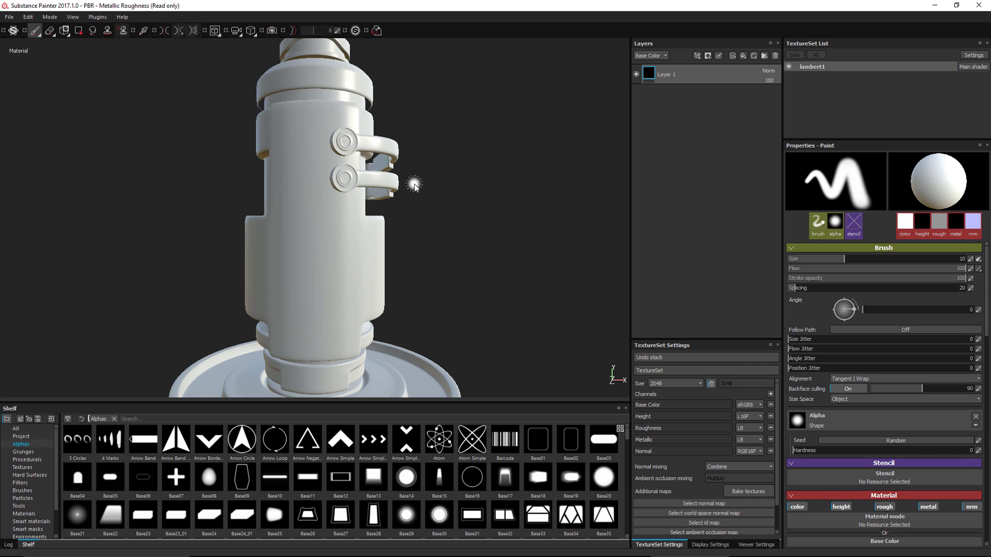
# Step: Orbit the model and rename the lambert1 texture set to 'container'
pyautogui.scroll(-3, 438, 208)
pyautogui.keyDown('alt'); pyautogui.moveTo(438, 208); pyautogui.dragTo(388, 191); pyautogui.keyUp('alt')
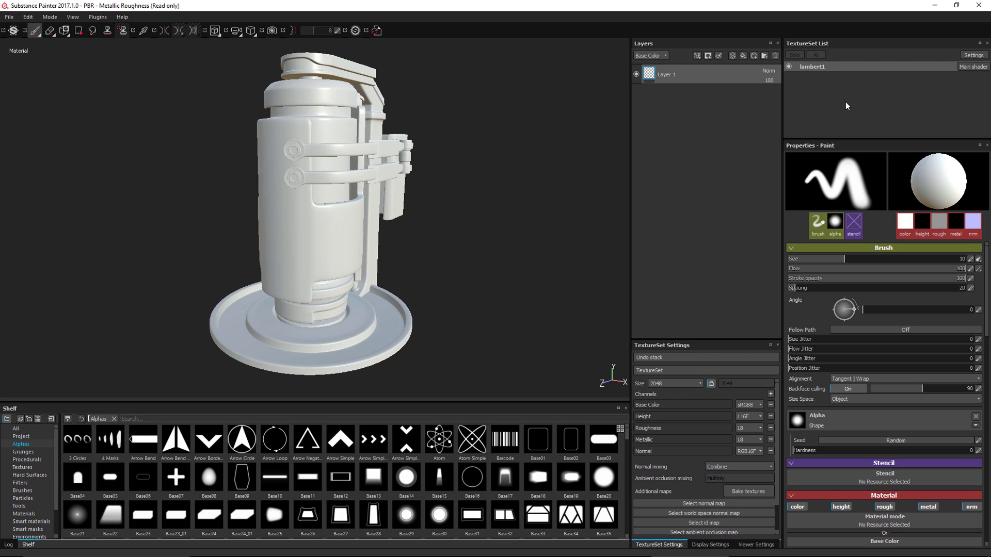
pyautogui.doubleClick(828, 68)
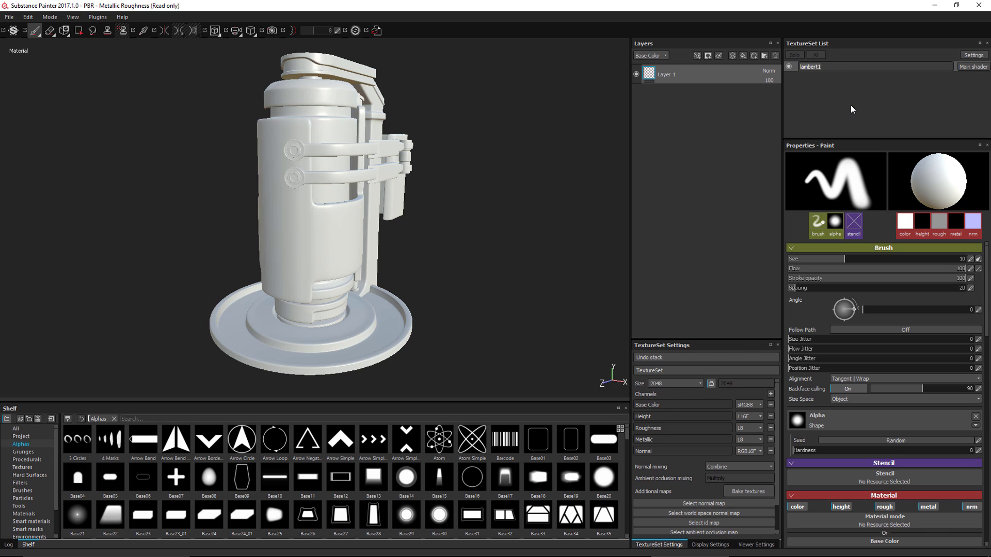
pyautogui.write('container')
pyautogui.press('Return')
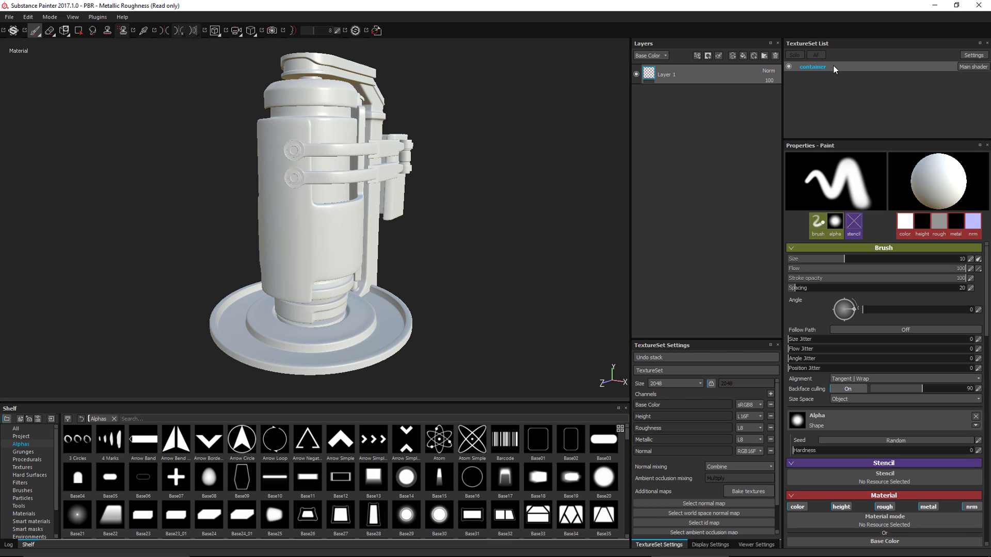
# Step: Reset the texture set name to lambert1, then rename it 'container' again
pyautogui.rightClick(834, 65)
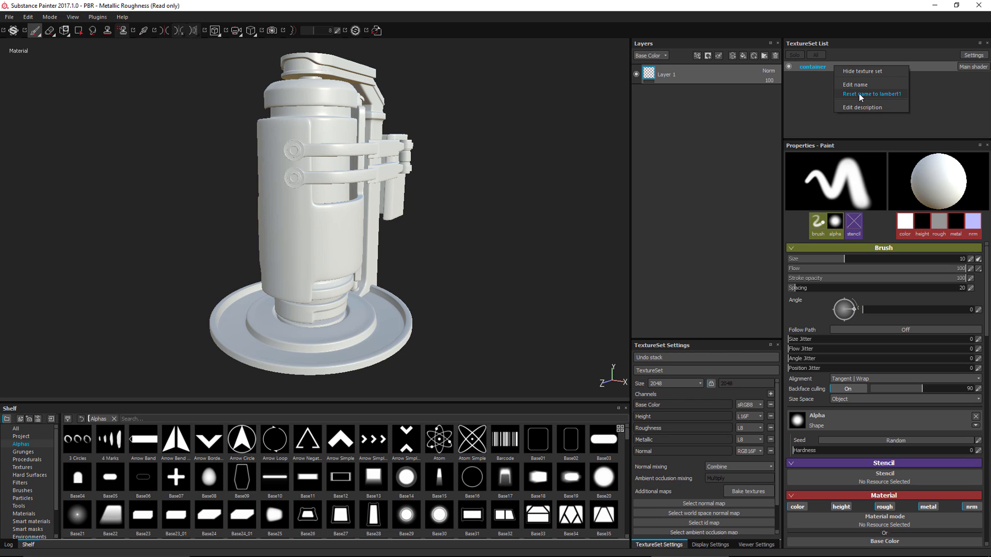
pyautogui.click(858, 94)
pyautogui.doubleClick(825, 68)
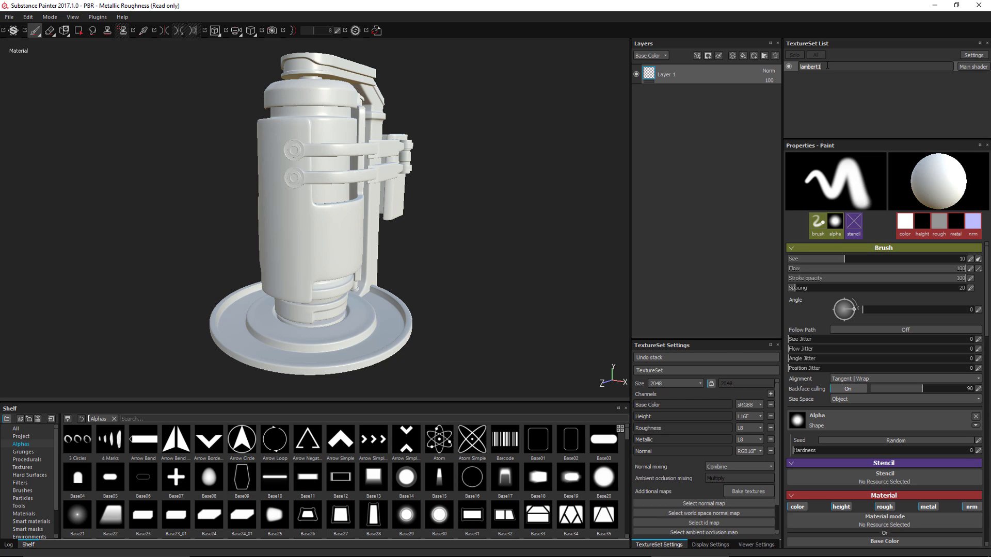
pyautogui.write('container')
pyautogui.press('Return')
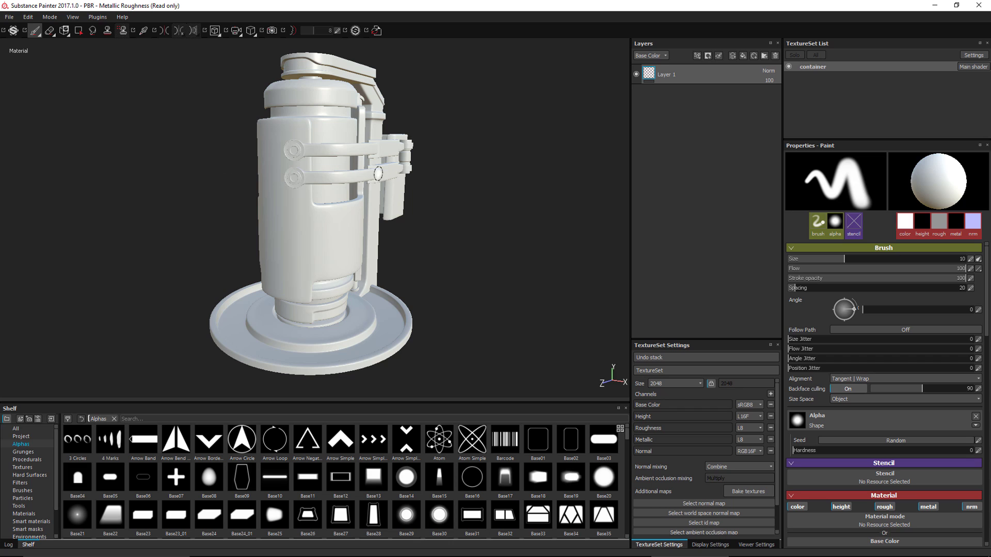
# Step: Preview the wireframe overlay in Viewer Settings at 29 opacity, then switch it off
pyautogui.moveTo(663, 340); pyautogui.dragTo(666, 192)
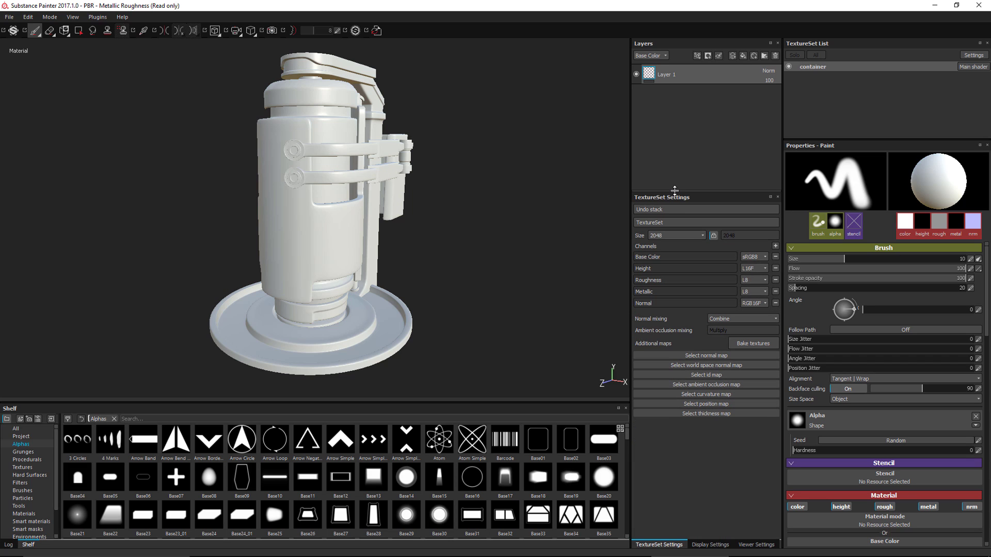
pyautogui.click(757, 544)
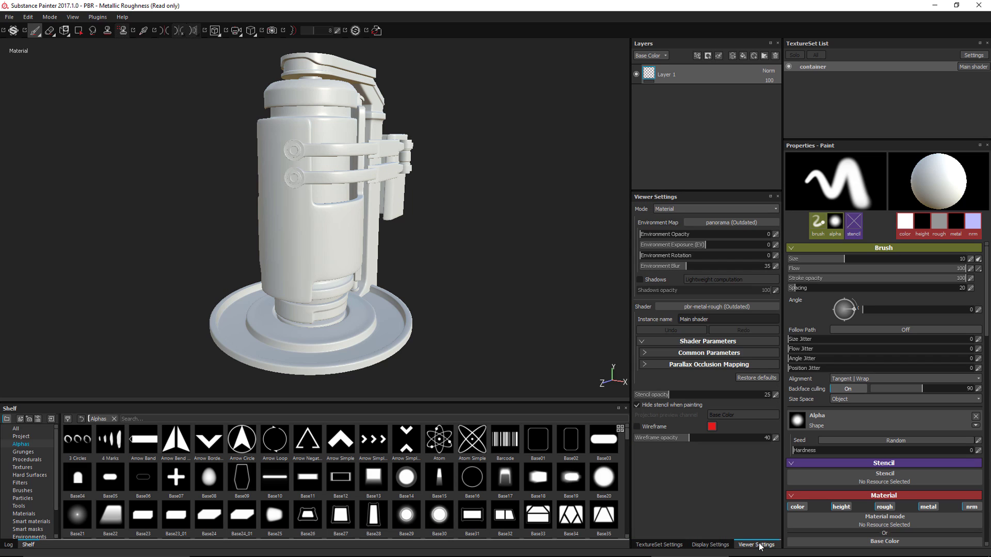
pyautogui.click(652, 426)
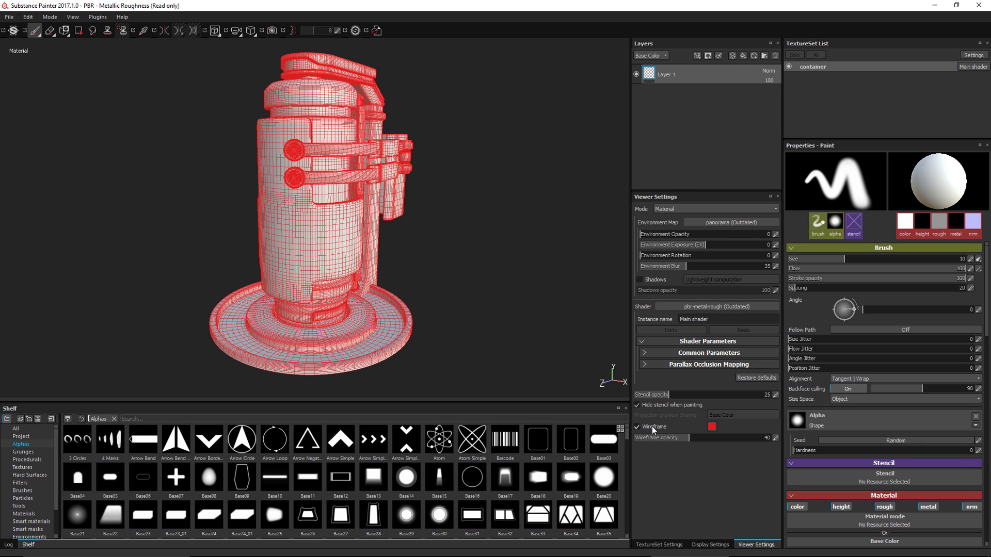
pyautogui.scroll(3, 416, 225)
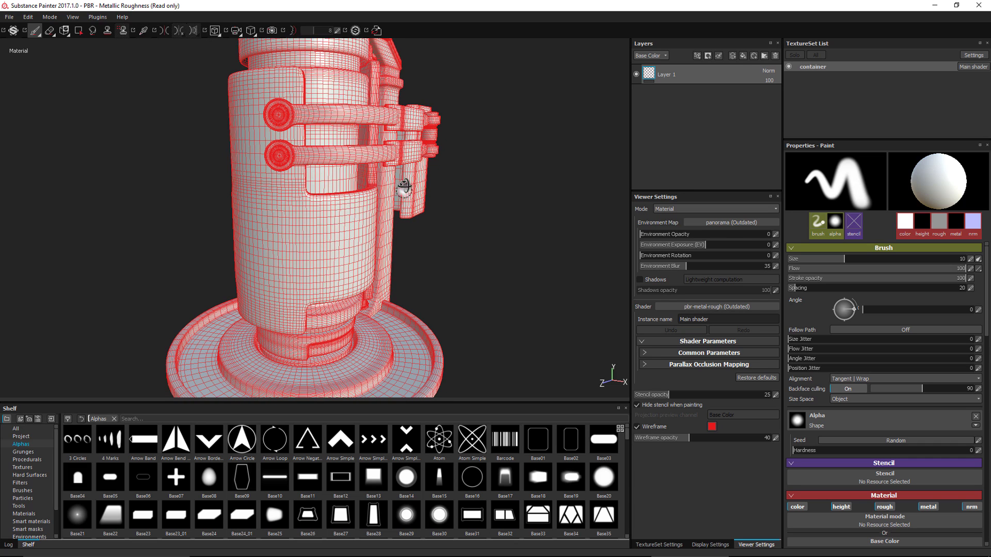
pyautogui.moveTo(688, 441)
pyautogui.mouseDown()
pyautogui.moveTo(658, 440)
pyautogui.moveTo(674, 442)
pyautogui.mouseUp()
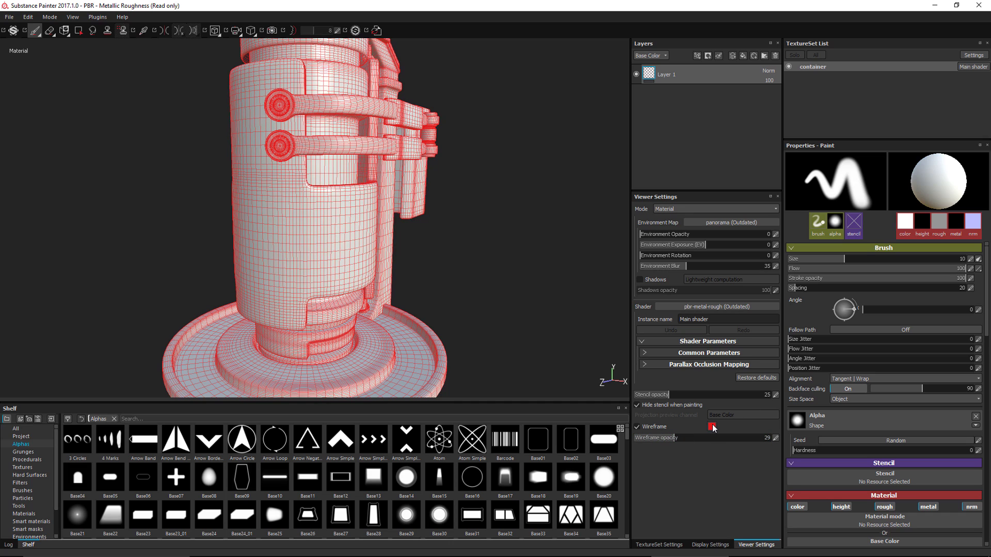
pyautogui.click(652, 427)
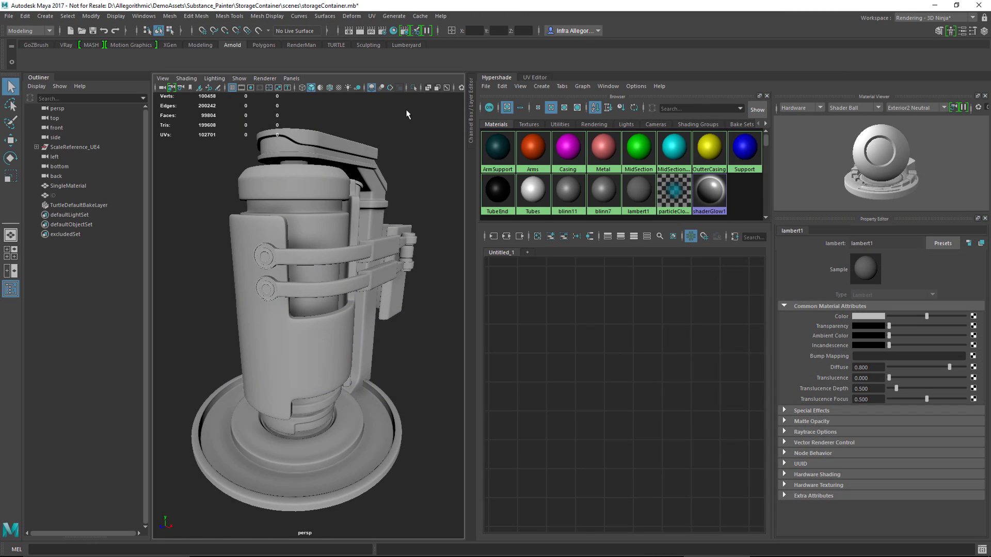
# Step: Select the SingleMaterial container mesh in the Maya viewport
pyautogui.click(348, 144)
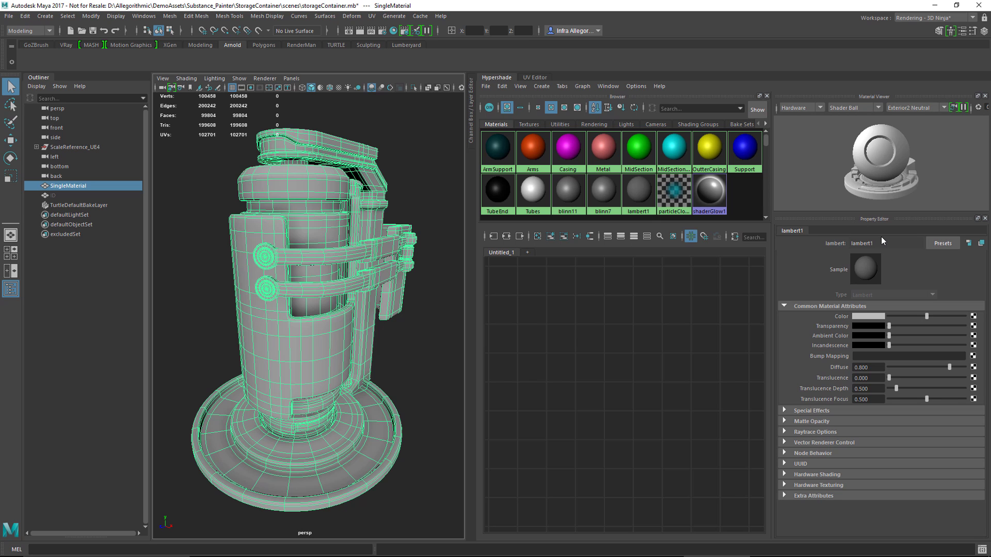
# Step: Extract the container's round base faces into a separate piece
pyautogui.moveTo(358, 411); pyautogui.dragTo(355, 298, button='right')
pyautogui.doubleClick(374, 447)
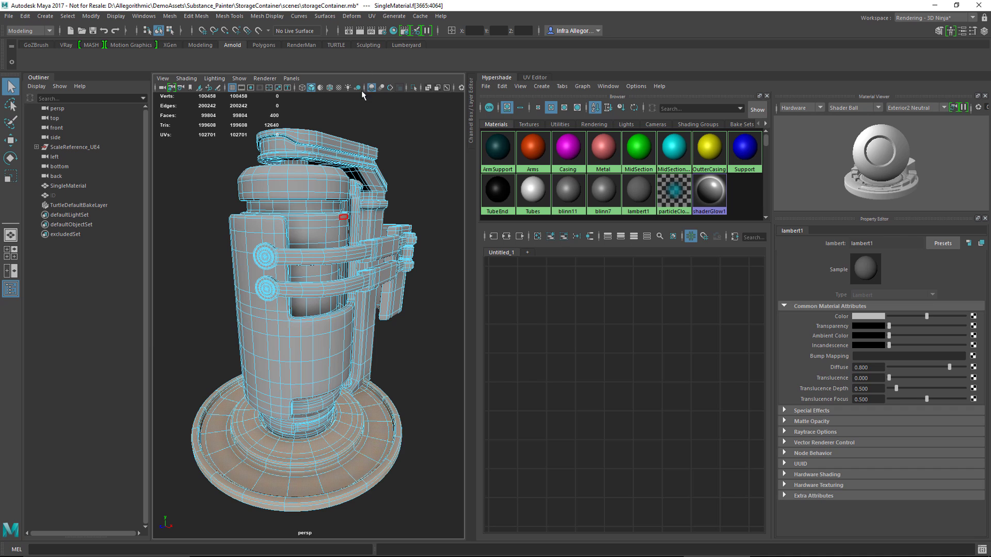
pyautogui.click(170, 16)
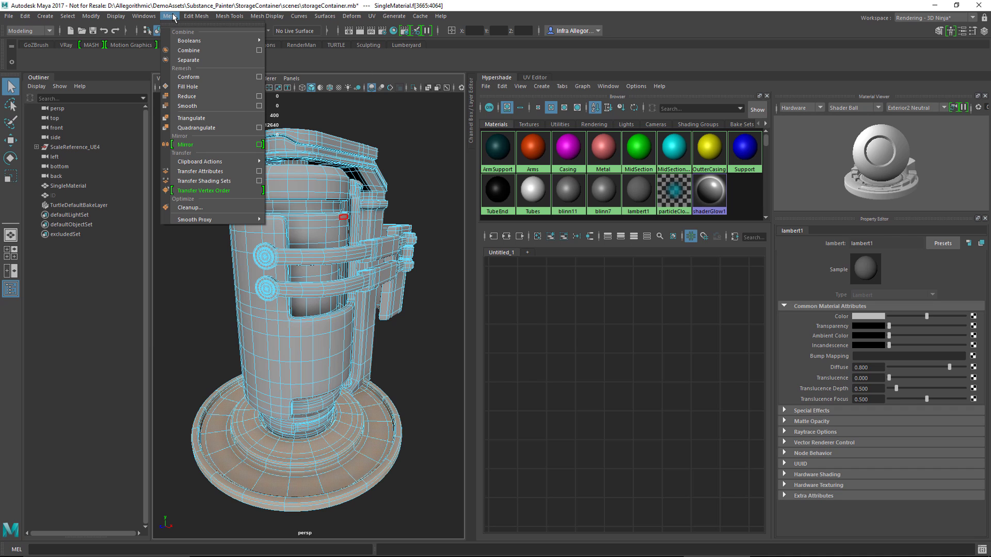
pyautogui.moveTo(196, 16)
pyautogui.click(217, 276)
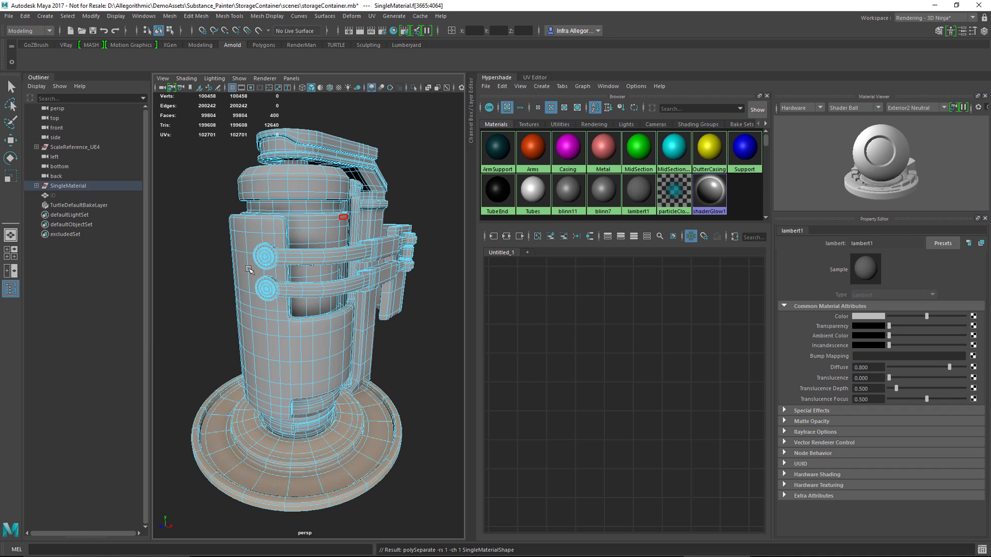
# Step: Expand SingleMaterial and compare the polySurface1 base and polySurface2 body pieces
pyautogui.click(37, 186)
pyautogui.click(73, 195)
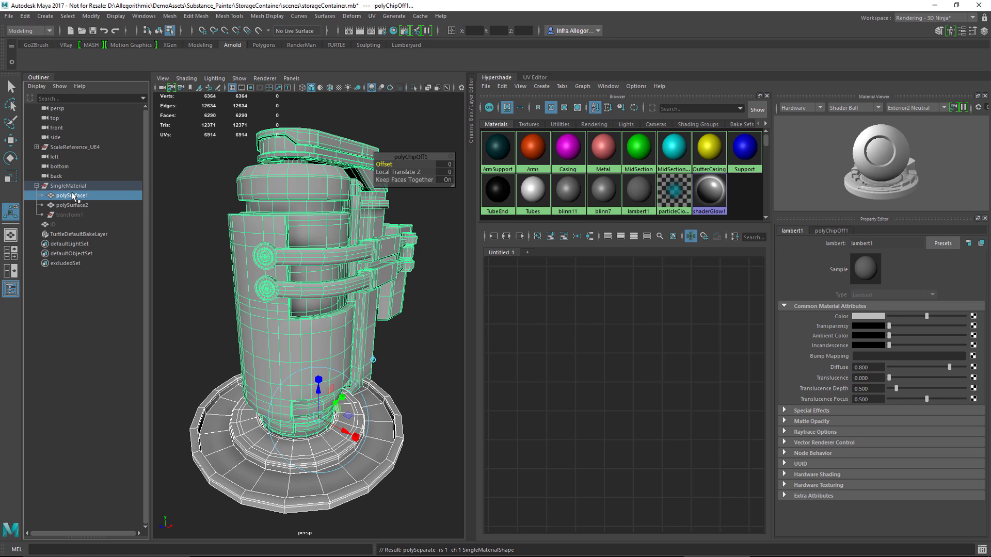
pyautogui.click(85, 206)
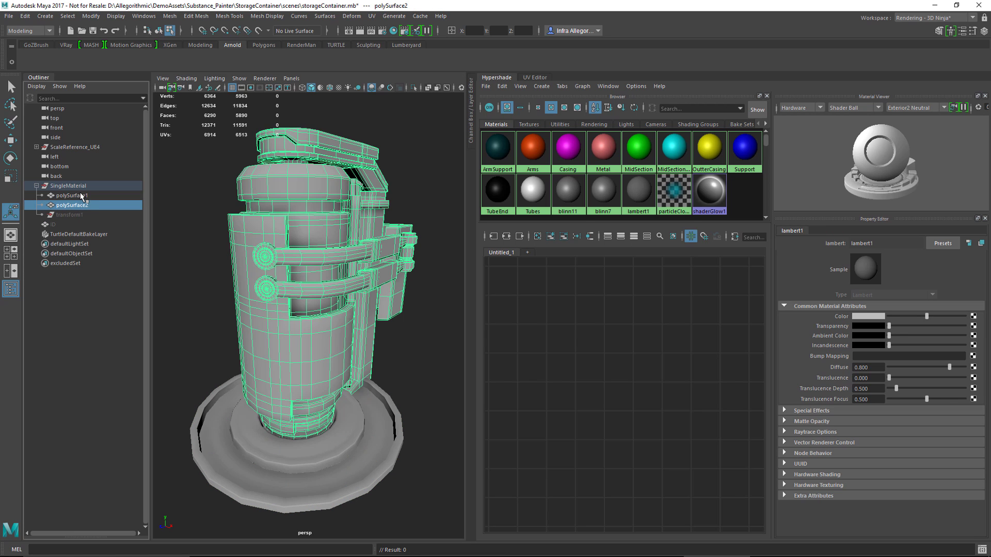
pyautogui.click(81, 195)
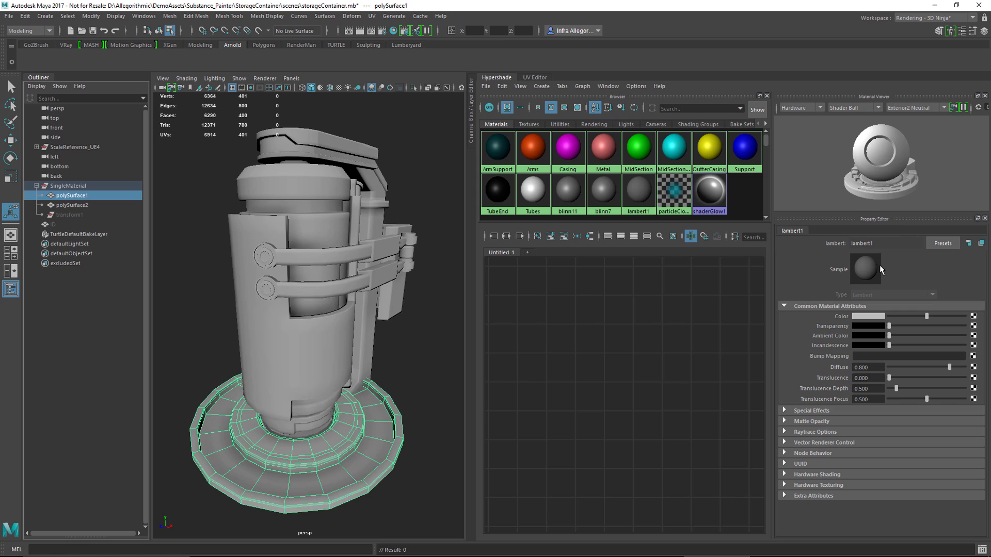
pyautogui.click(77, 206)
pyautogui.click(72, 195)
# Step: Undo the face extraction, return to object selection, and bring up the UV Editor
pyautogui.hotkey('ctrl', 'z')
pyautogui.press('q')
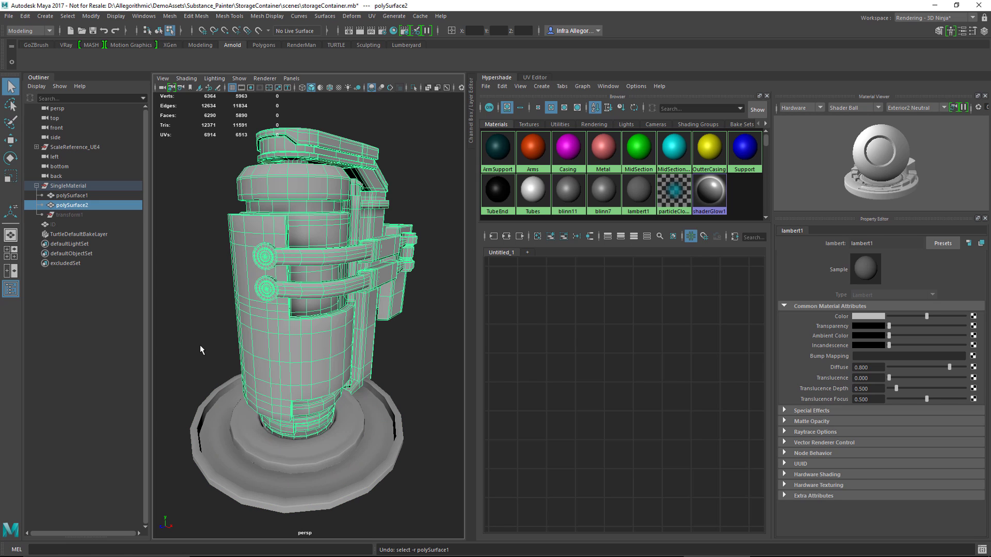
pyautogui.hotkey('ctrl', 'z')
pyautogui.hotkey('ctrl', 'z')
pyautogui.hotkey('ctrl', 'z')
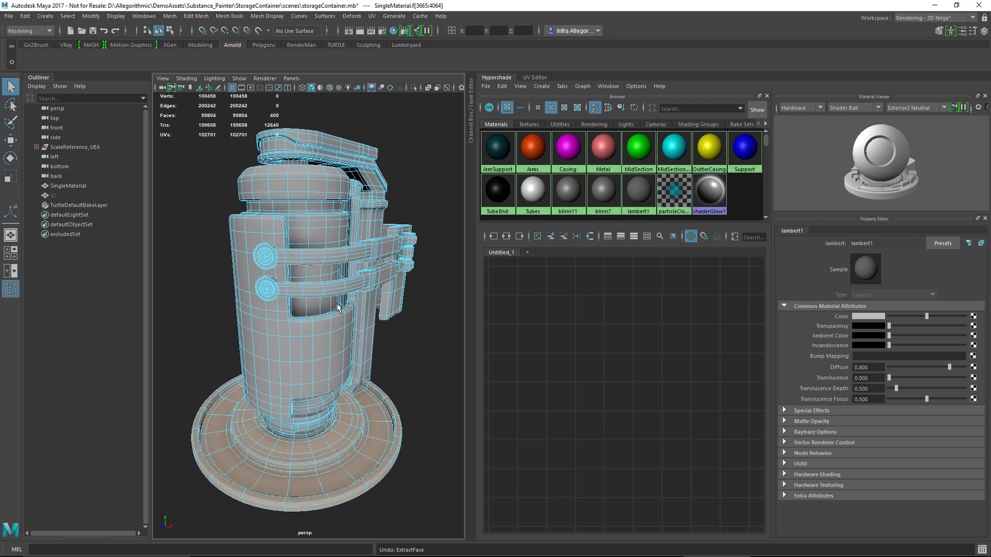
pyautogui.moveTo(323, 281); pyautogui.dragTo(341, 253, button='right')
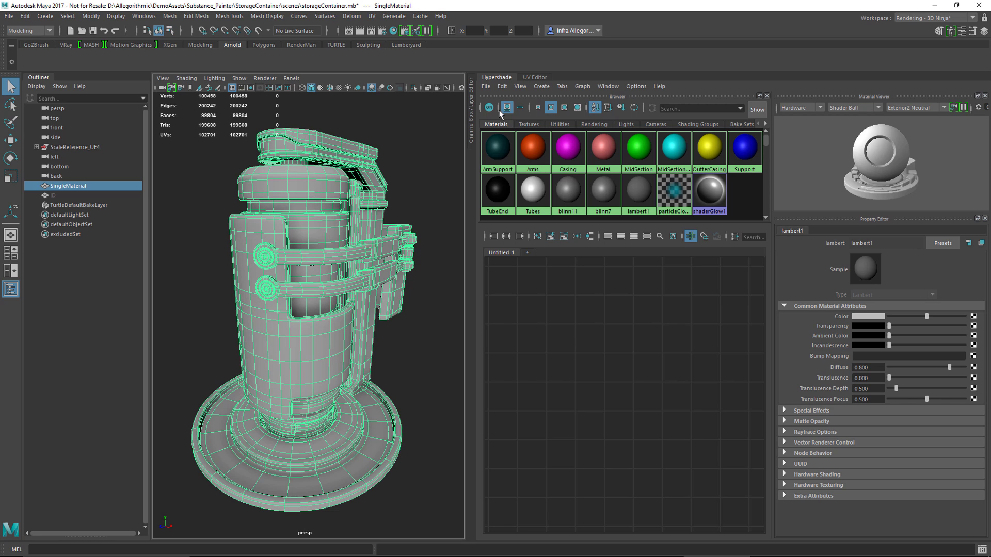
pyautogui.click(537, 77)
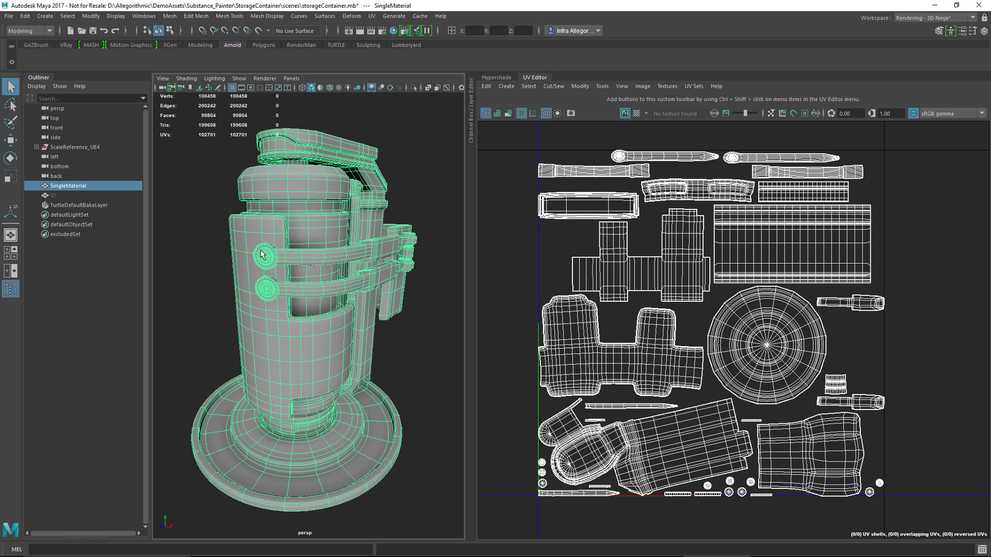
# Step: Convert the smooth mesh preview to polygons, reselect the container, and start FBX Export Selection
pyautogui.click(91, 16)
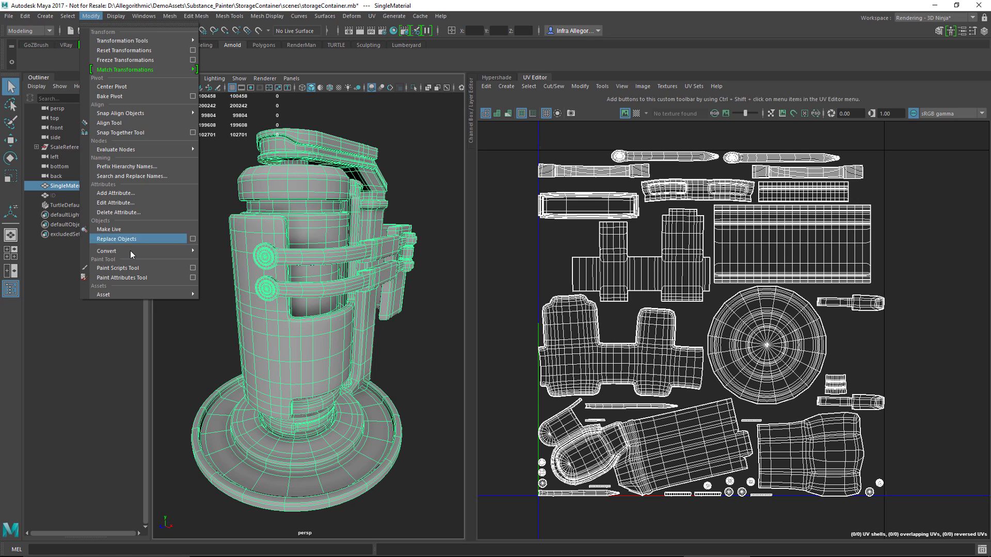
pyautogui.moveTo(130, 252)
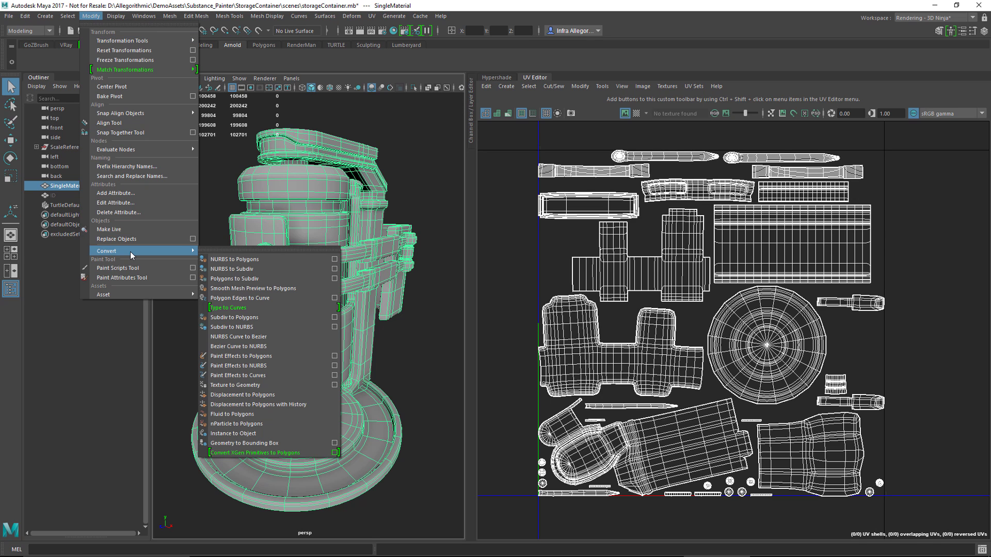
pyautogui.click(253, 288)
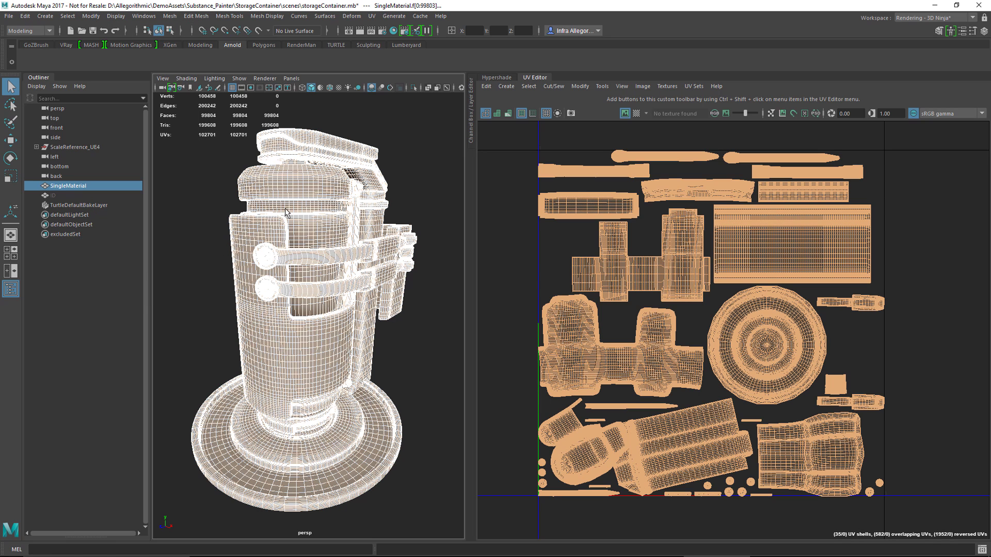
pyautogui.click(428, 265)
pyautogui.click(254, 252)
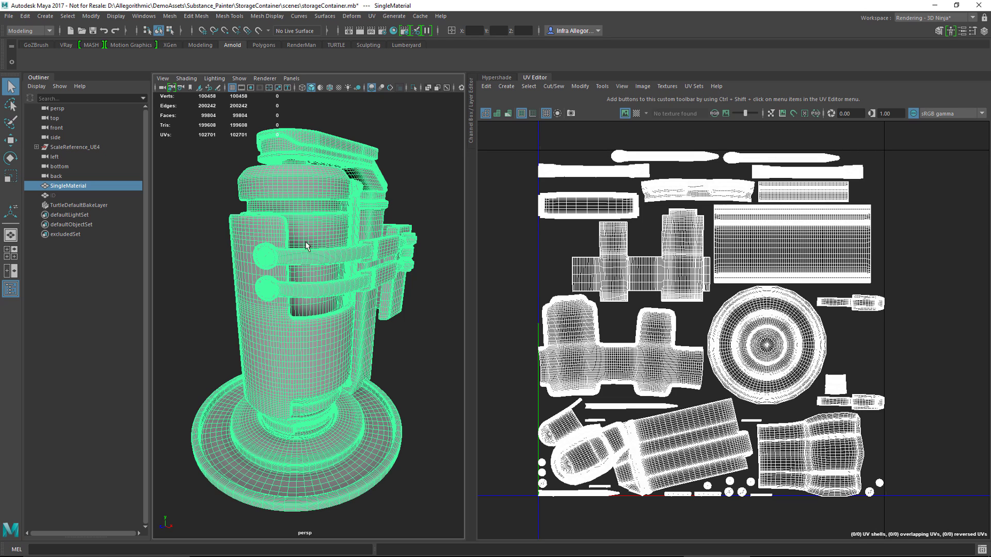
pyautogui.click(8, 16)
pyautogui.click(38, 142)
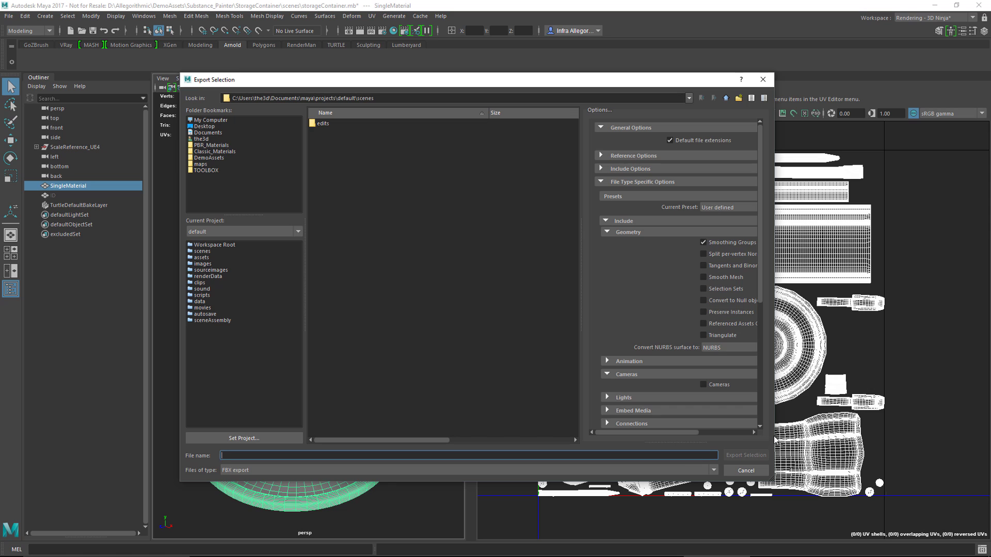
# Step: Widen the Export Selection dialog to view its options, then close it and deselect the mesh
pyautogui.moveTo(774, 437); pyautogui.dragTo(857, 437)
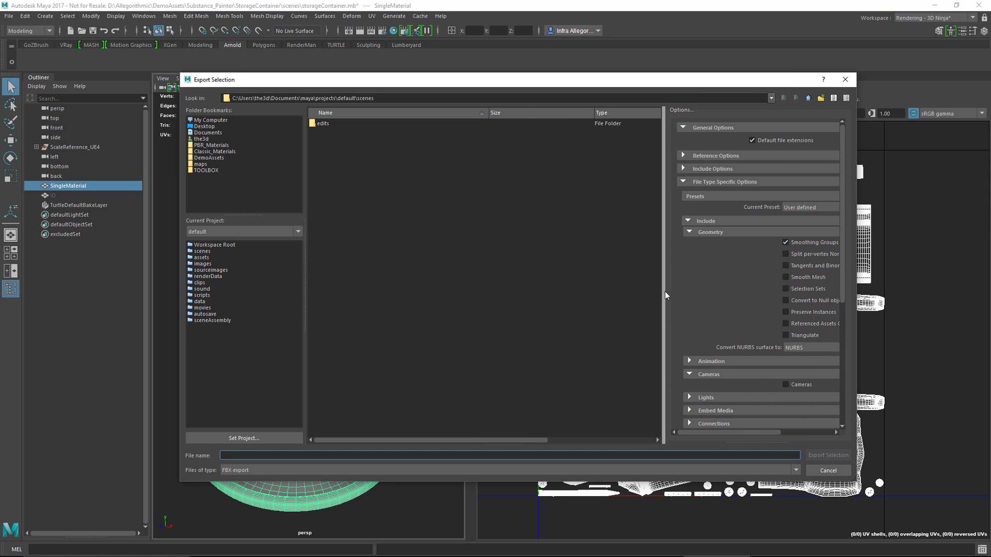
pyautogui.moveTo(670, 292); pyautogui.dragTo(554, 291)
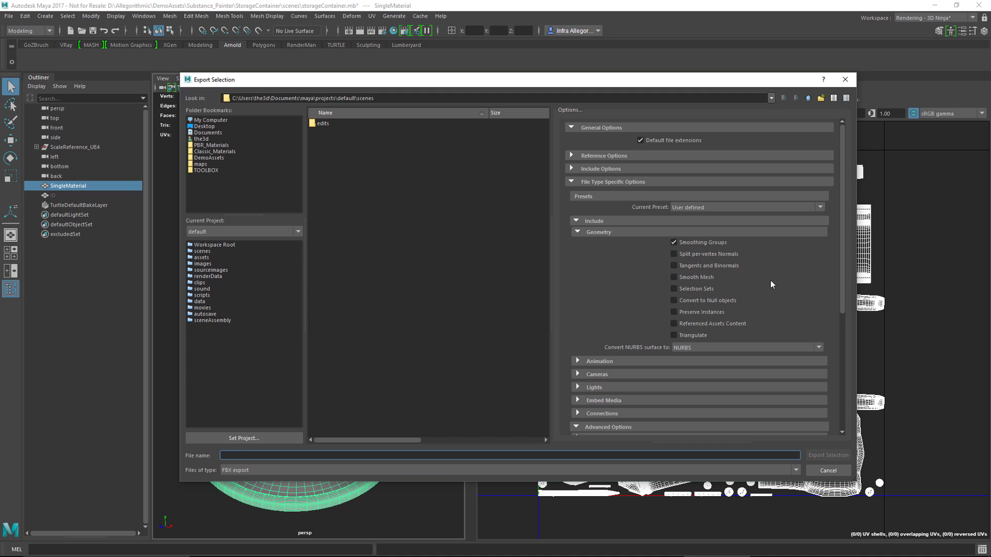
pyautogui.click(845, 79)
pyautogui.click(404, 349)
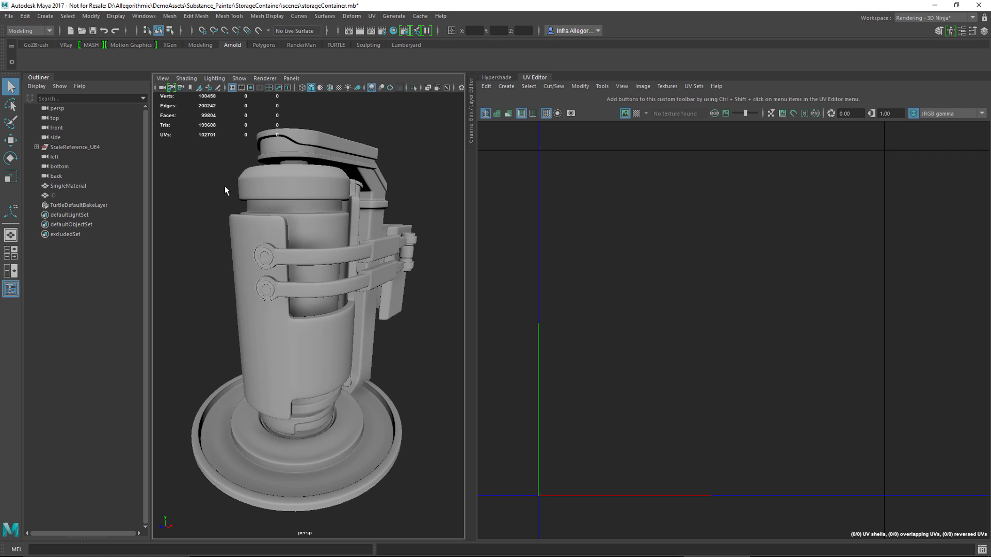
# Step: Hide the SingleMaterial mesh and unhide the ID mesh
pyautogui.click(87, 187)
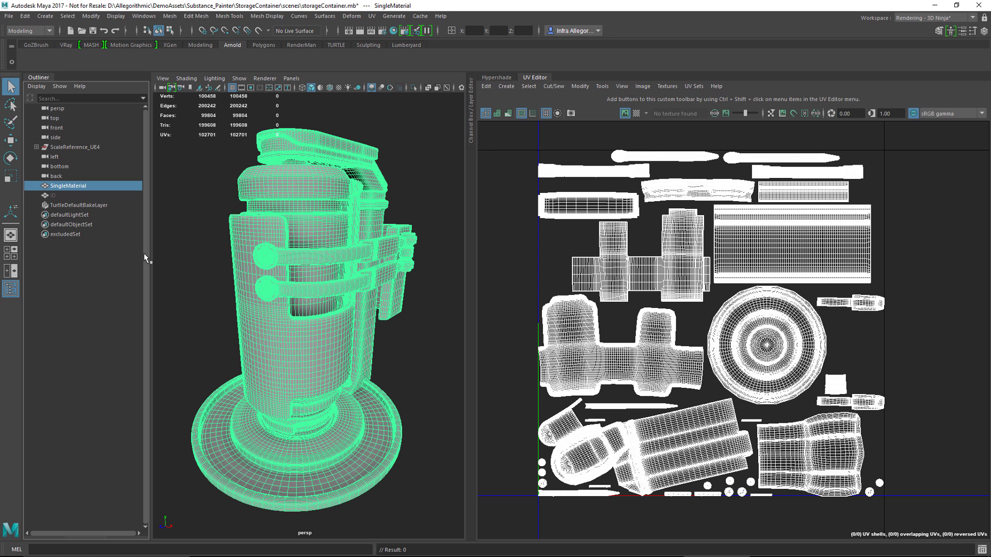
pyautogui.hotkey('ctrl', 'h')
pyautogui.click(68, 195)
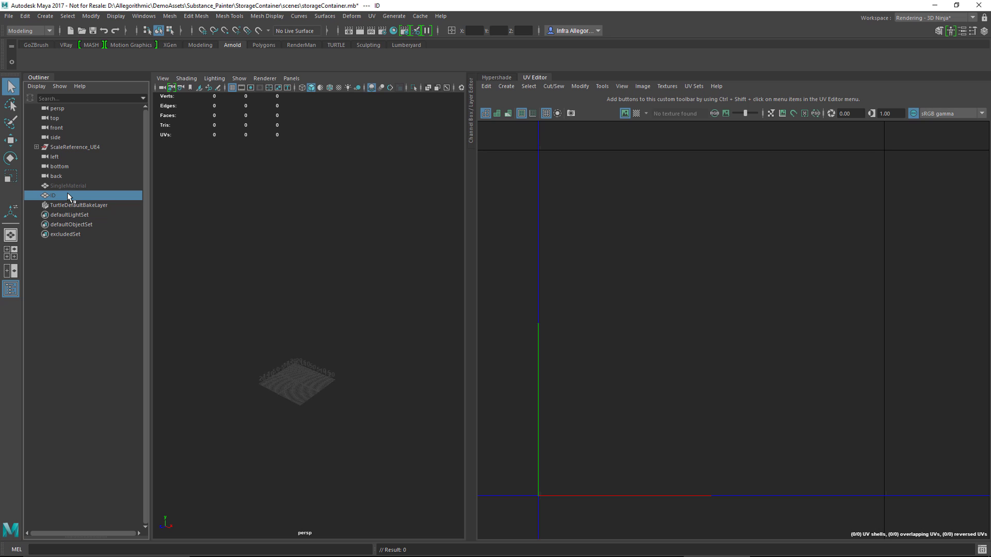
pyautogui.hotkey('shift', 'h')
# Step: Inspect the ID mesh's part colours and bring up the Hypershade material browser
pyautogui.click(207, 252)
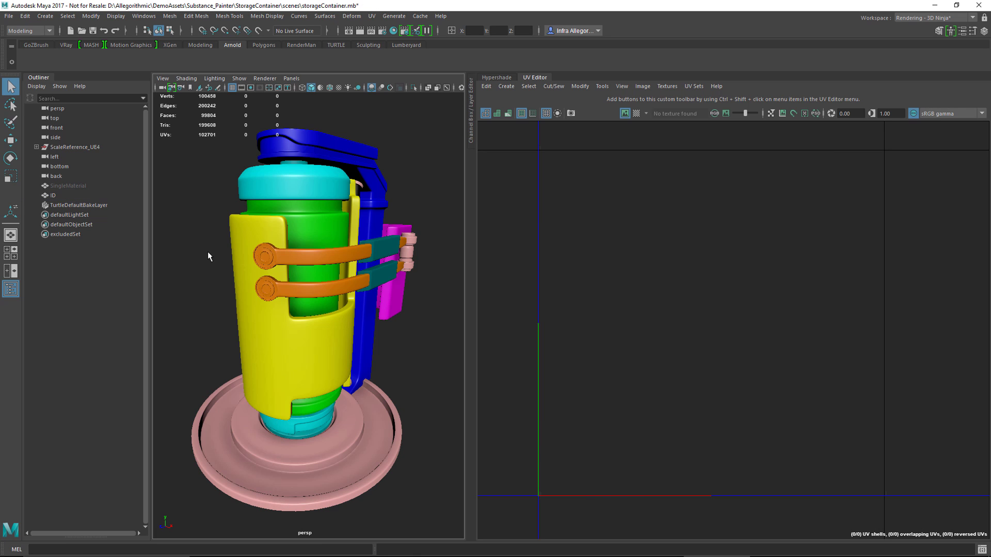
pyautogui.click(285, 199)
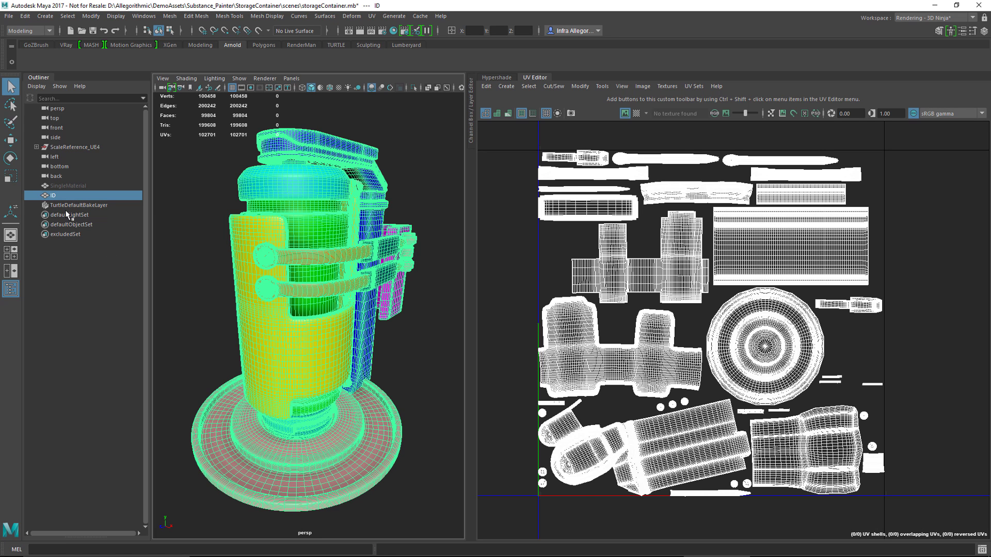
pyautogui.click(425, 380)
pyautogui.click(349, 279)
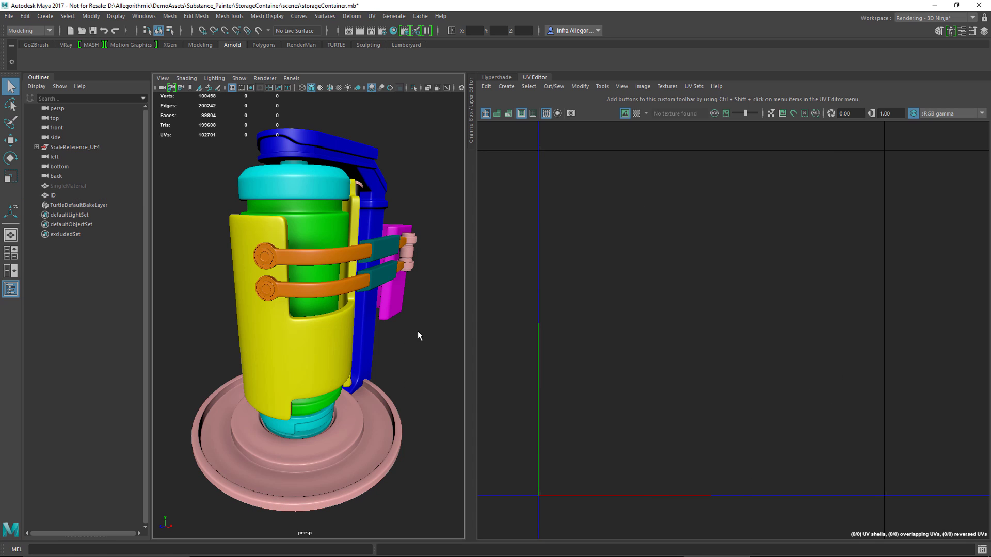
pyautogui.click(406, 345)
pyautogui.click(495, 77)
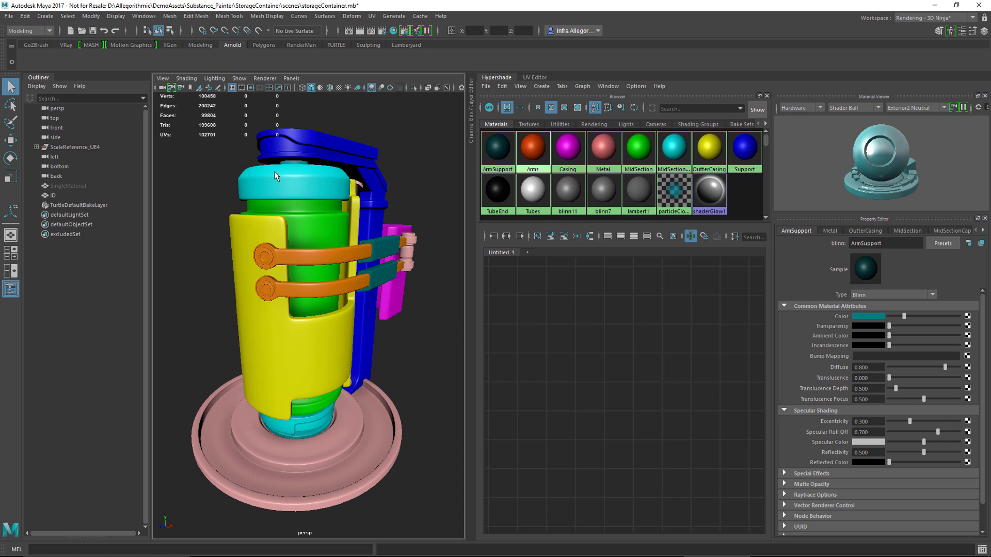
# Step: Select only the ID object in the Outliner and export it via Export Selection
pyautogui.click(52, 195)
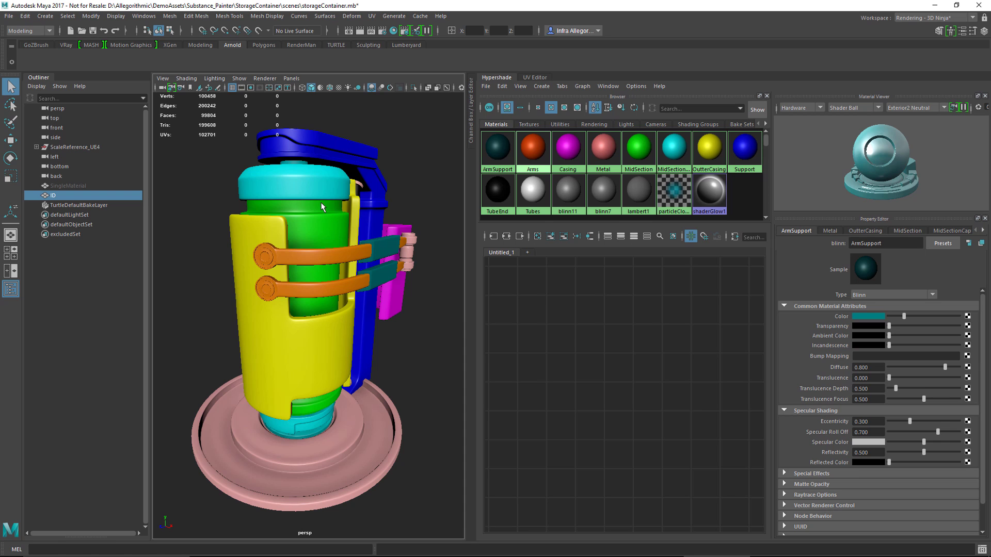
pyautogui.click(9, 16)
pyautogui.click(41, 142)
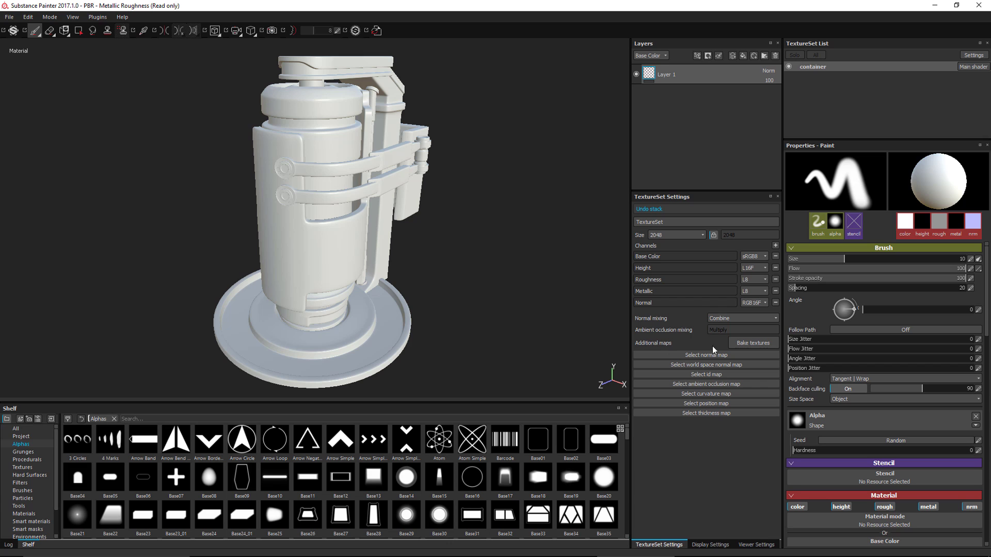
# Step: Set the bake to 2048 output with Normal and Thickness excluded, showing ID baker settings
pyautogui.click(769, 343)
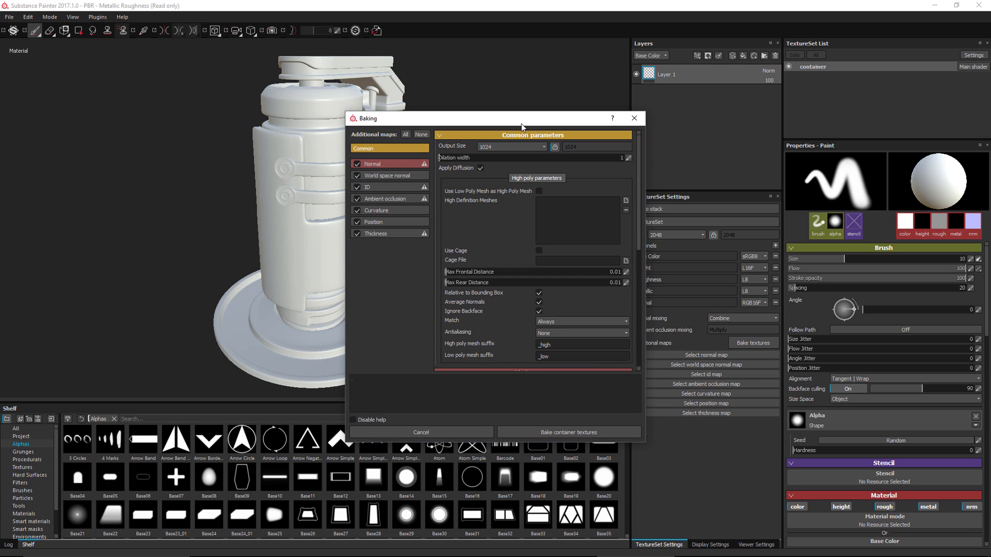
pyautogui.moveTo(521, 123); pyautogui.dragTo(580, 120)
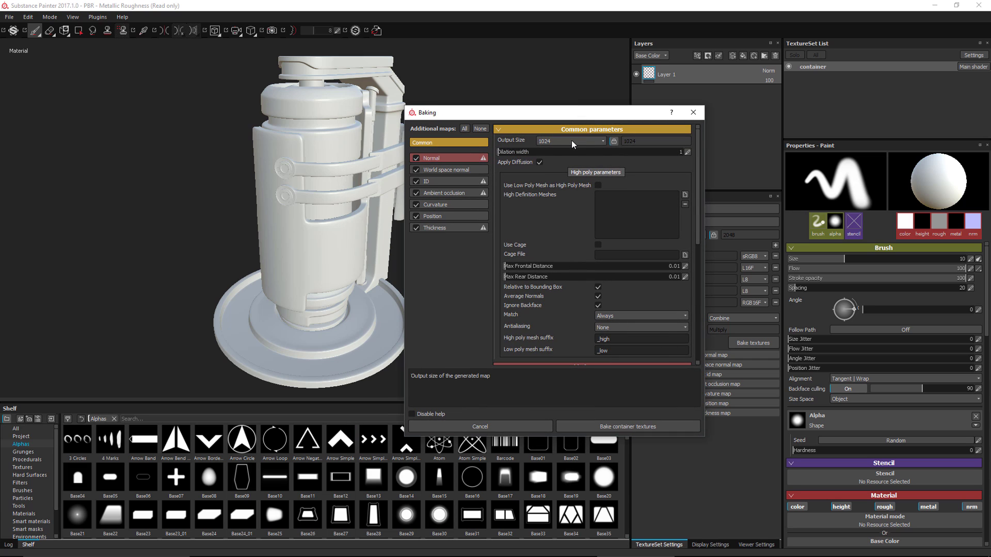
pyautogui.click(571, 141)
pyautogui.click(556, 188)
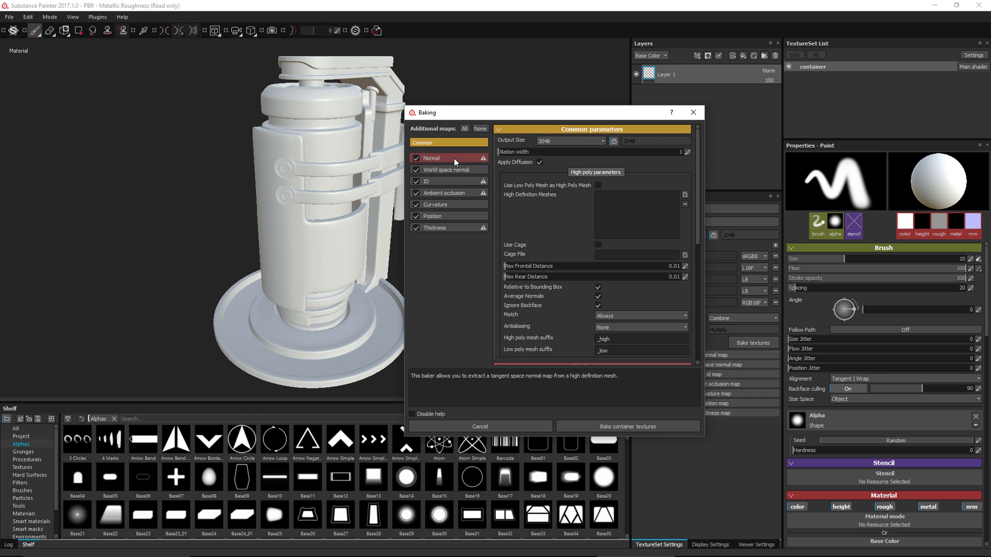
pyautogui.click(466, 162)
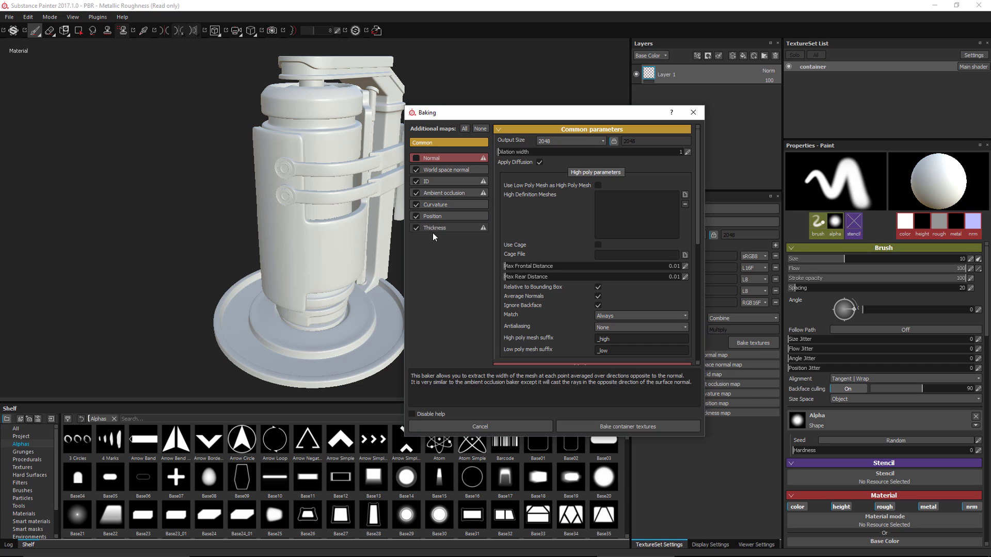
pyautogui.click(416, 228)
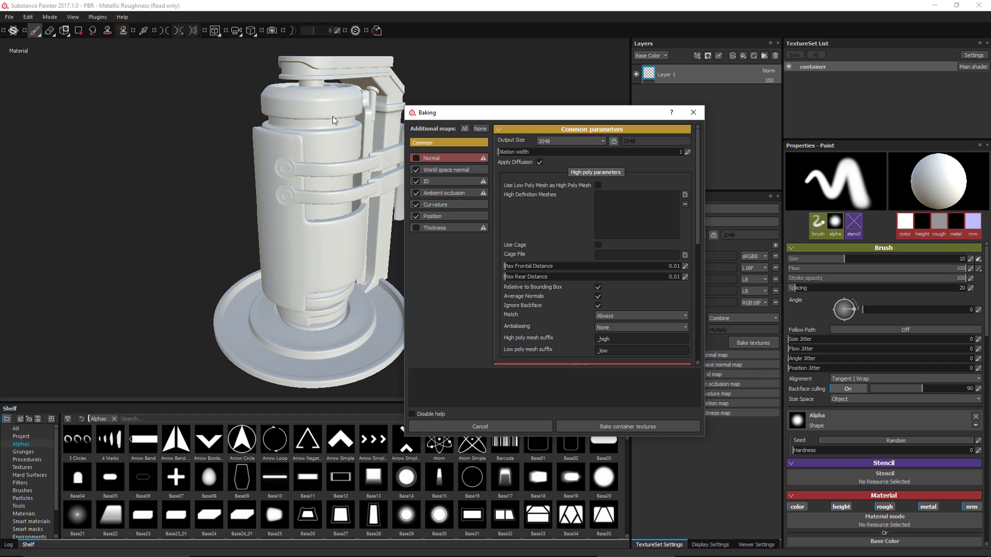
pyautogui.click(447, 182)
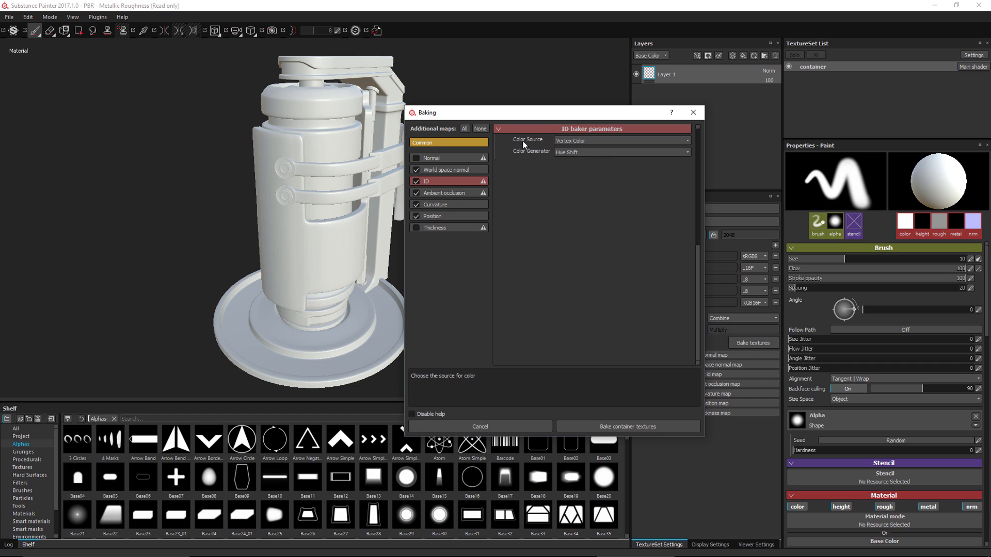
# Step: Set the ID baker's Color Source to Material Color and return to the Common bake parameters
pyautogui.click(601, 141)
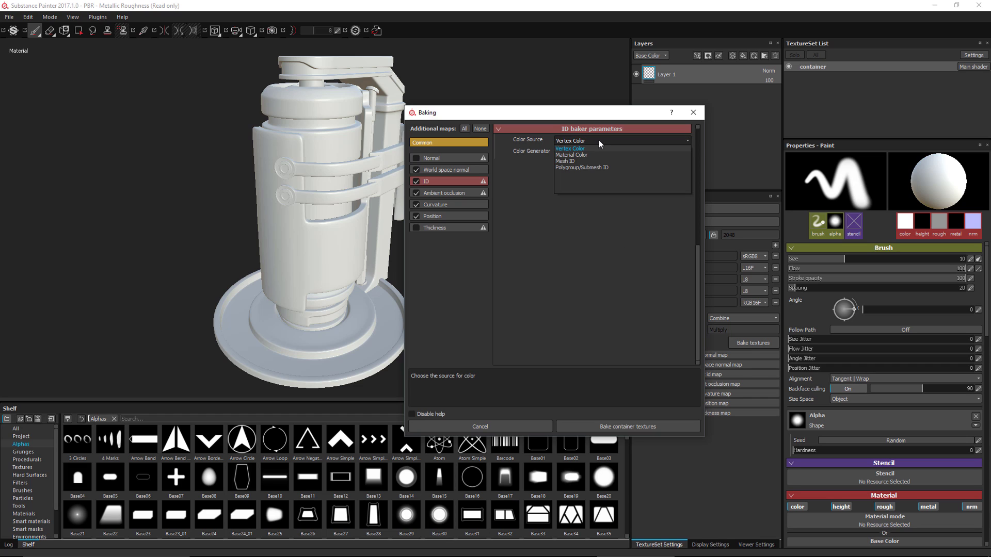
pyautogui.click(572, 155)
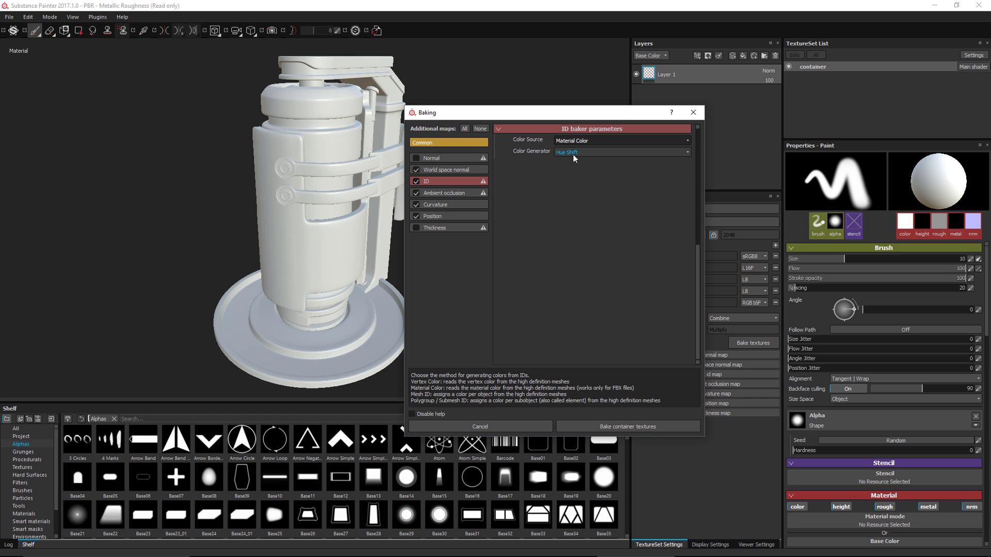
pyautogui.click(451, 143)
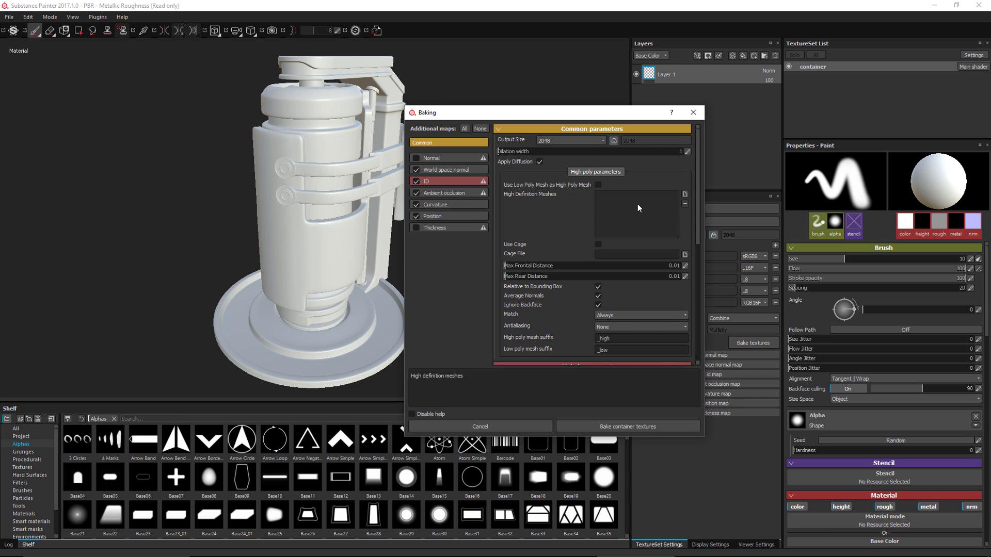
# Step: Load container_ID as the high-definition mesh and bake the container textures
pyautogui.click(685, 195)
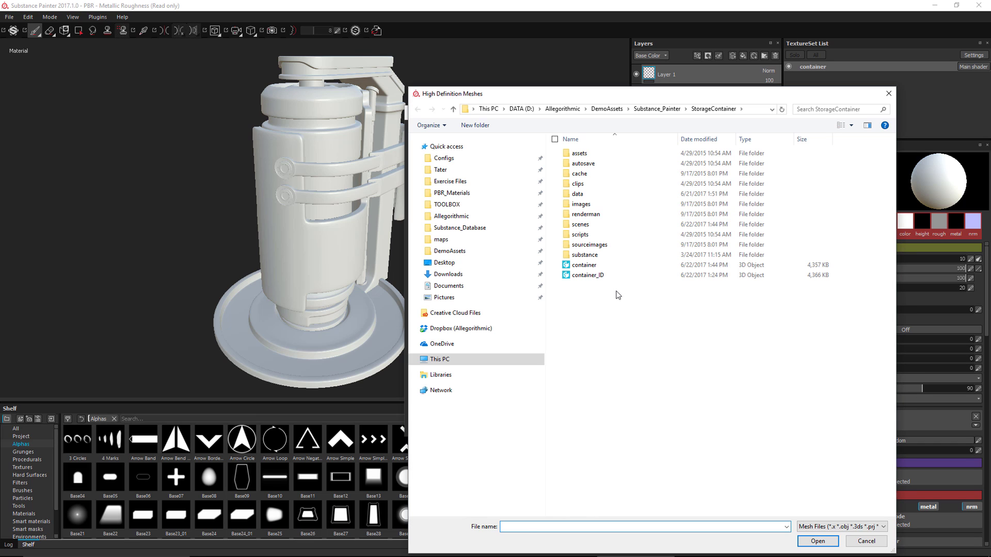
pyautogui.click(587, 276)
pyautogui.click(810, 542)
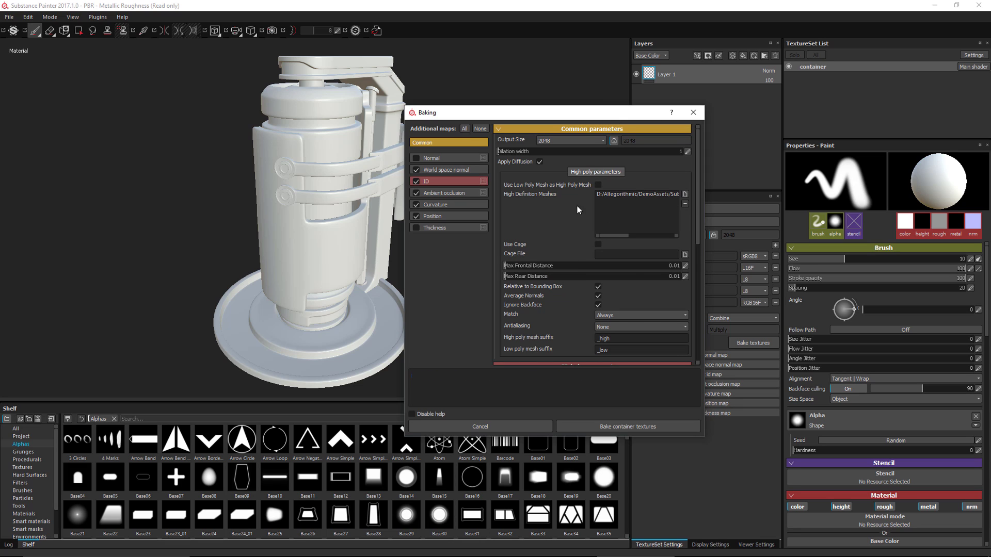
pyautogui.click(622, 427)
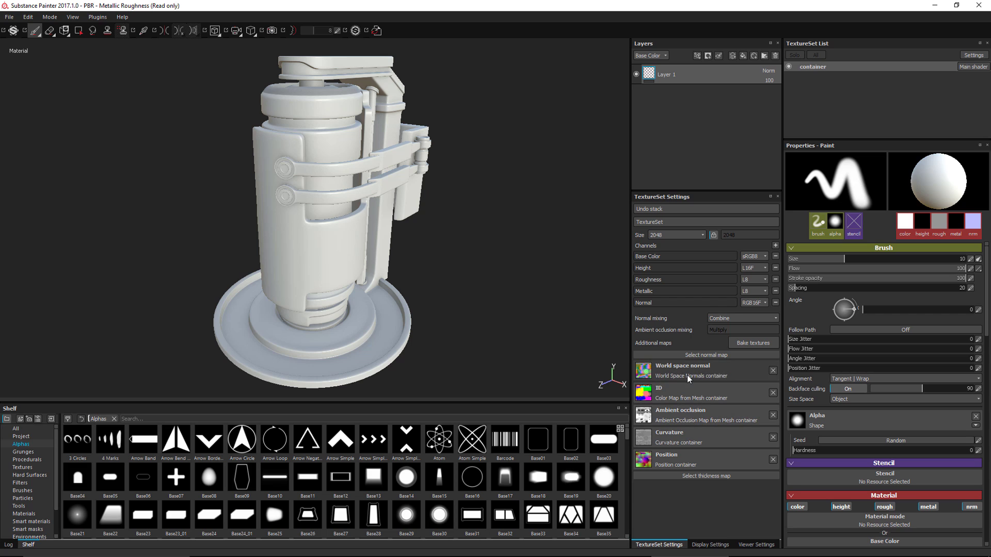
# Step: Preview the baked Normal, Ambient occlusion and Curvature maps, then switch back to Material view
pyautogui.click(764, 543)
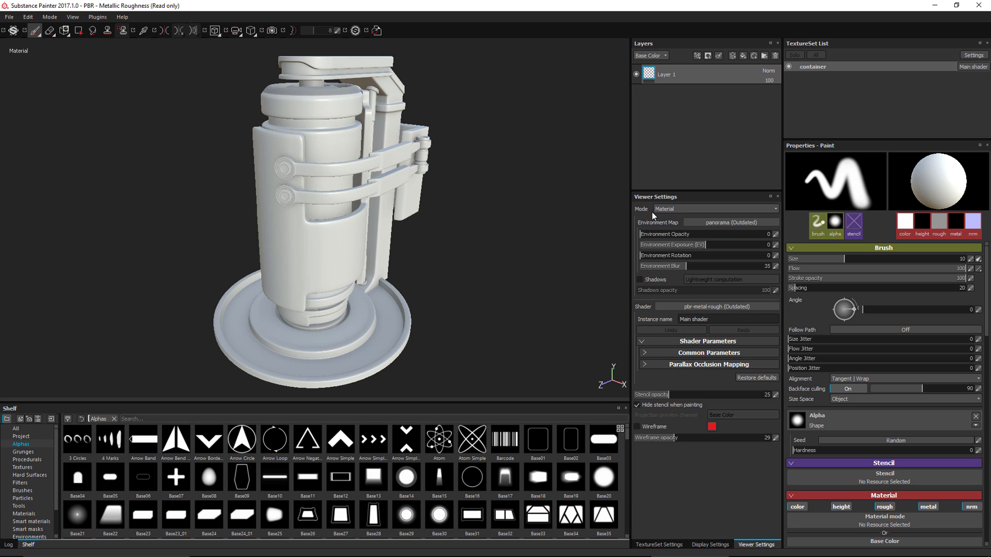
pyautogui.click(676, 208)
pyautogui.click(675, 217)
pyautogui.click(672, 222)
pyautogui.click(672, 222)
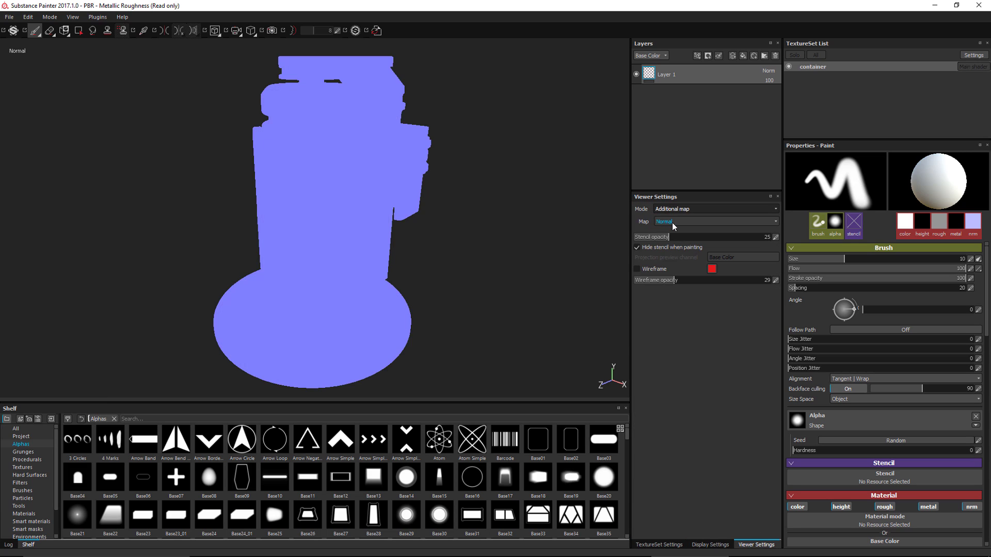
pyautogui.click(681, 221)
pyautogui.click(681, 248)
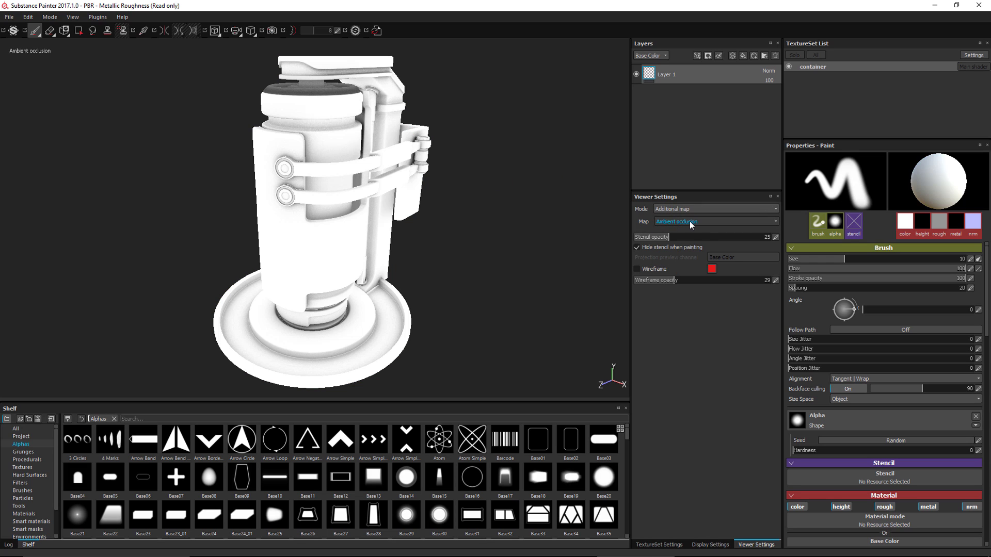
pyautogui.click(671, 222)
pyautogui.click(668, 254)
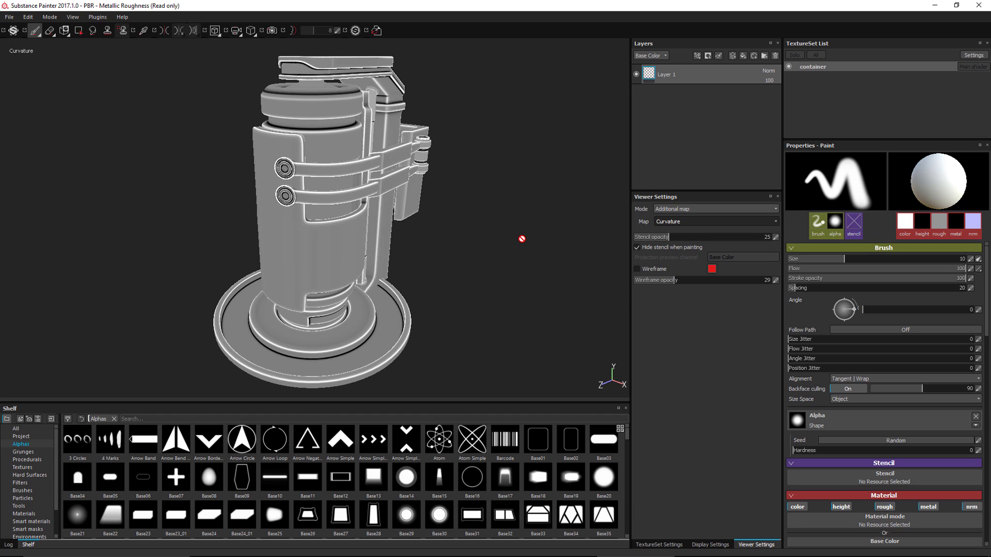
pyautogui.press('m')
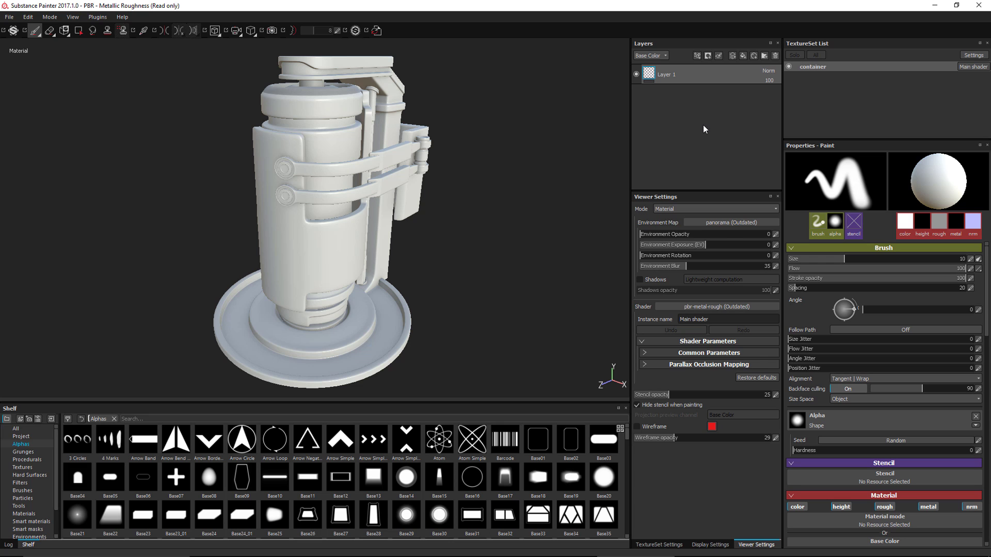
# Step: Apply the Machinery smart material to the container and expand its Rust, Dust, Dirt, Metal Base layers
pyautogui.click(41, 523)
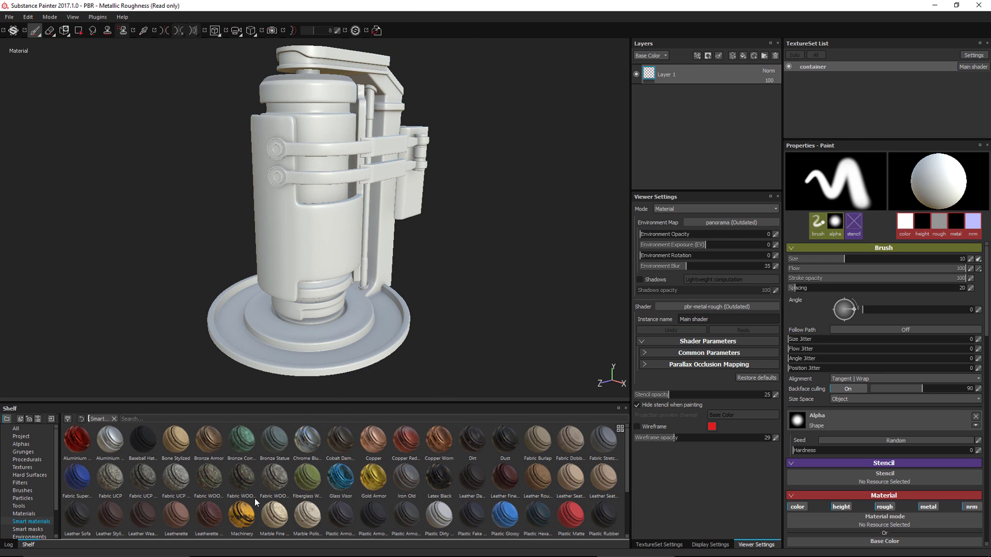
pyautogui.moveTo(242, 513); pyautogui.dragTo(692, 92)
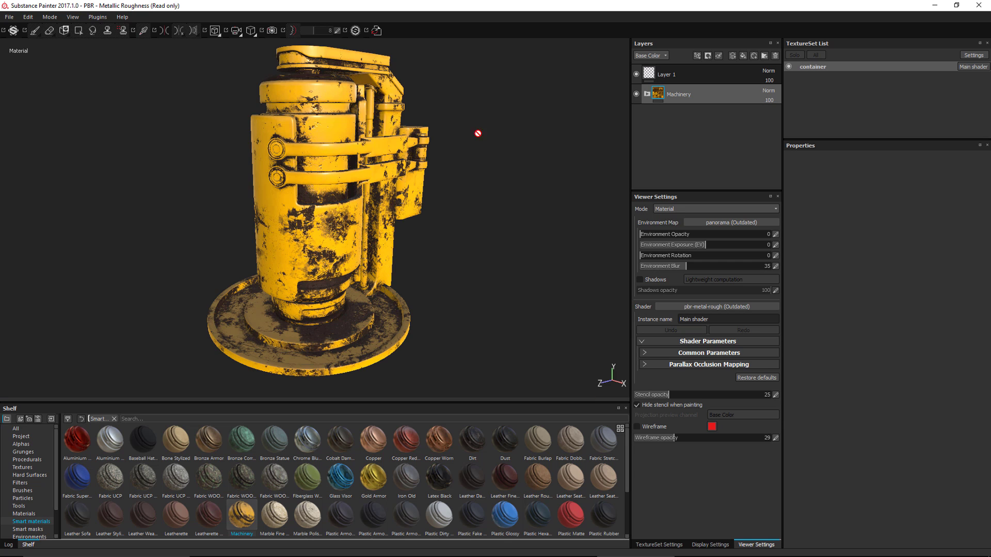
pyautogui.press('alt')
pyautogui.keyDown('alt'); pyautogui.moveTo(340, 225); pyautogui.dragTo(374, 178); pyautogui.keyUp('alt')
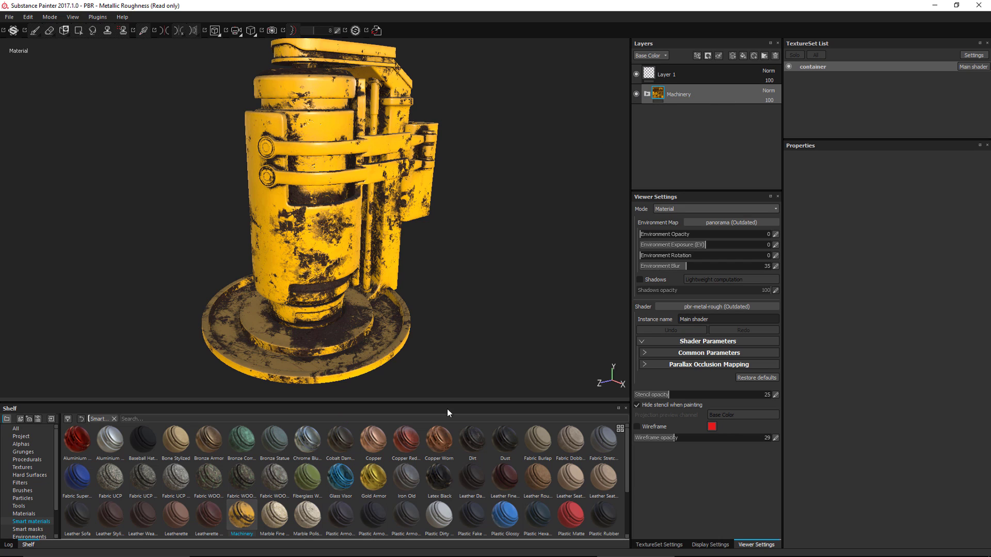
pyautogui.click(647, 95)
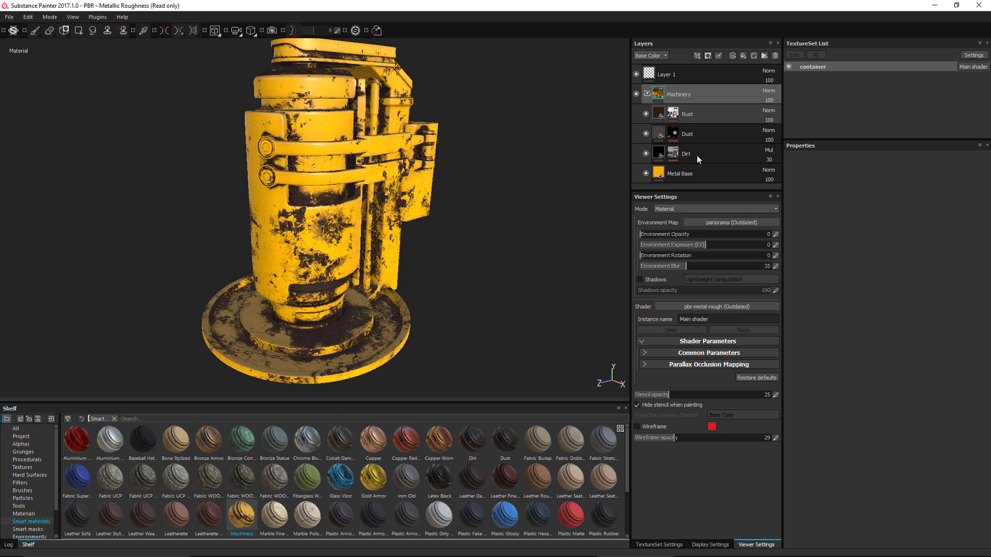
pyautogui.moveTo(691, 190); pyautogui.dragTo(689, 259)
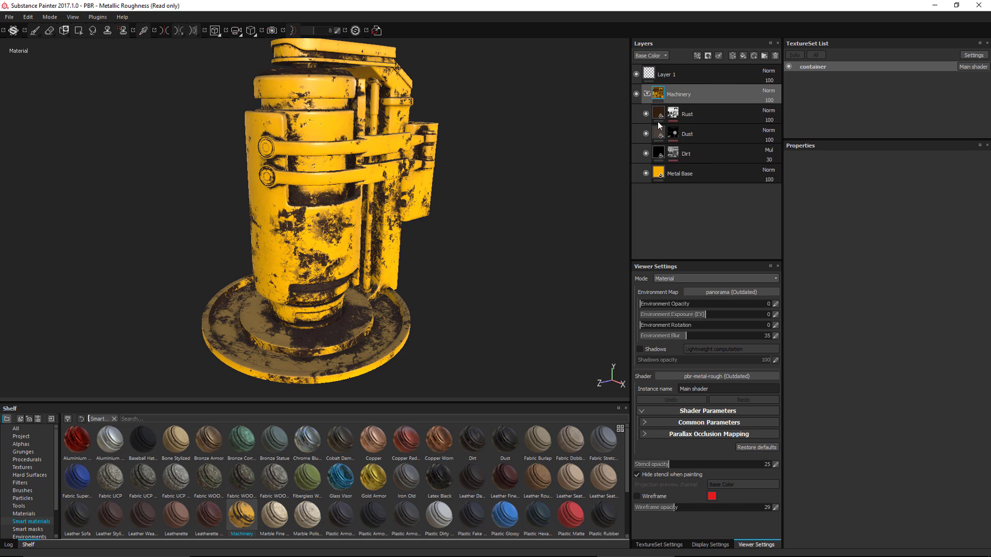
# Step: Add a colour-selection mask to the Machinery layer picking the blue and yellow ID colours
pyautogui.click(649, 95)
pyautogui.rightClick(706, 95)
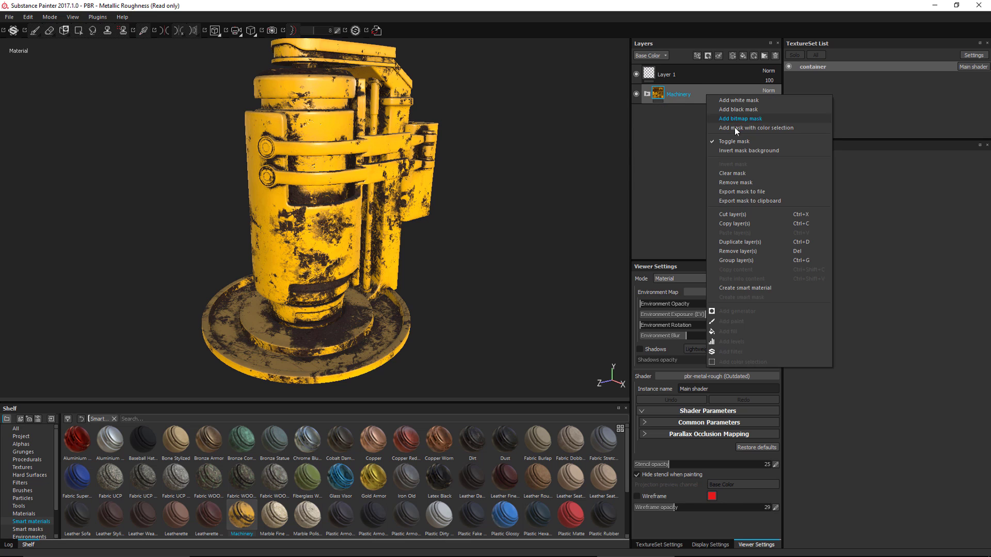
pyautogui.click(735, 127)
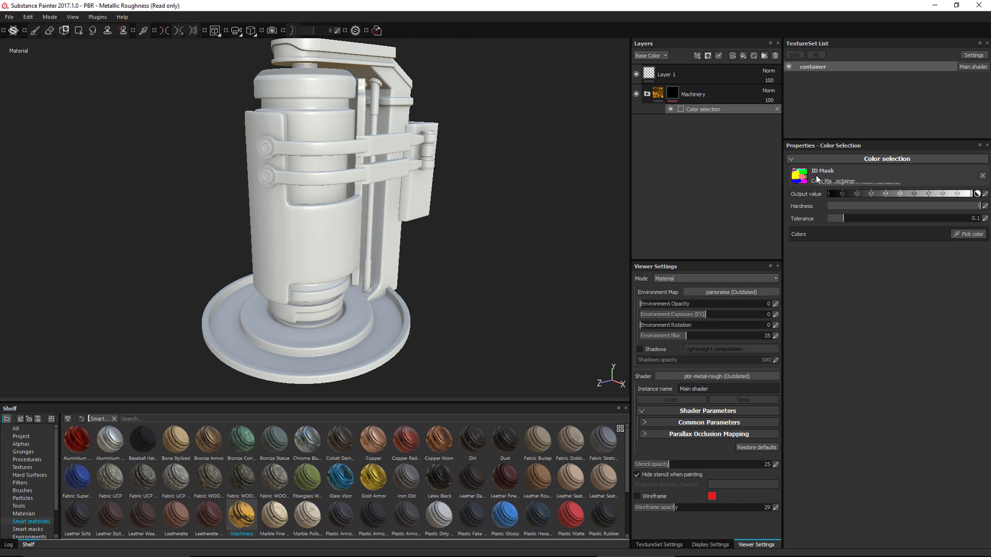
pyautogui.click(965, 234)
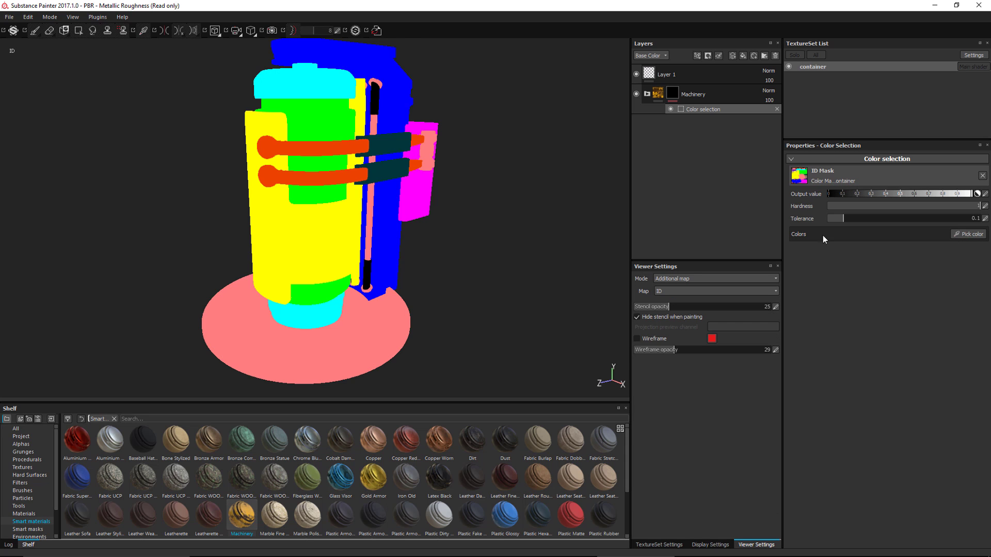
pyautogui.click(387, 227)
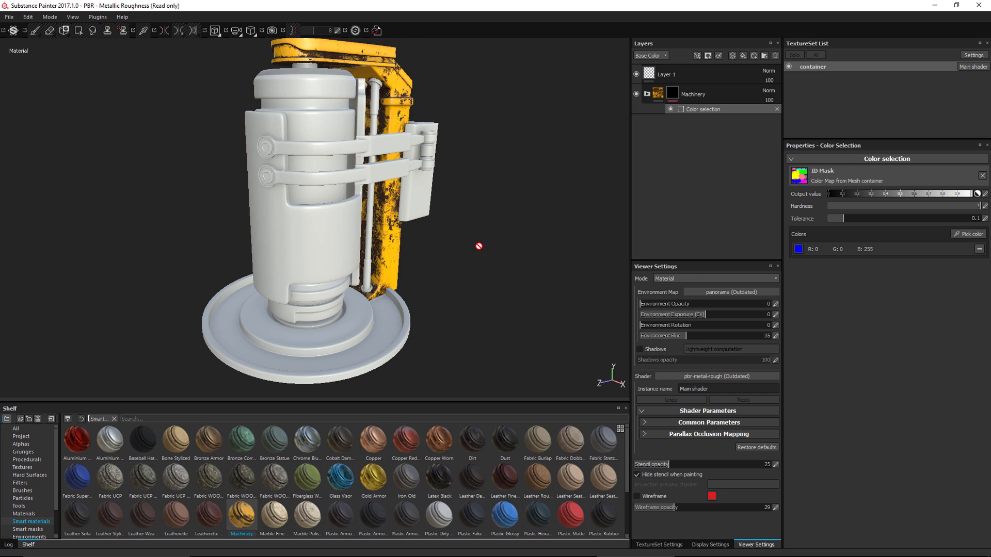
pyautogui.keyDown('alt'); pyautogui.moveTo(519, 215); pyautogui.dragTo(598, 227); pyautogui.keyUp('alt')
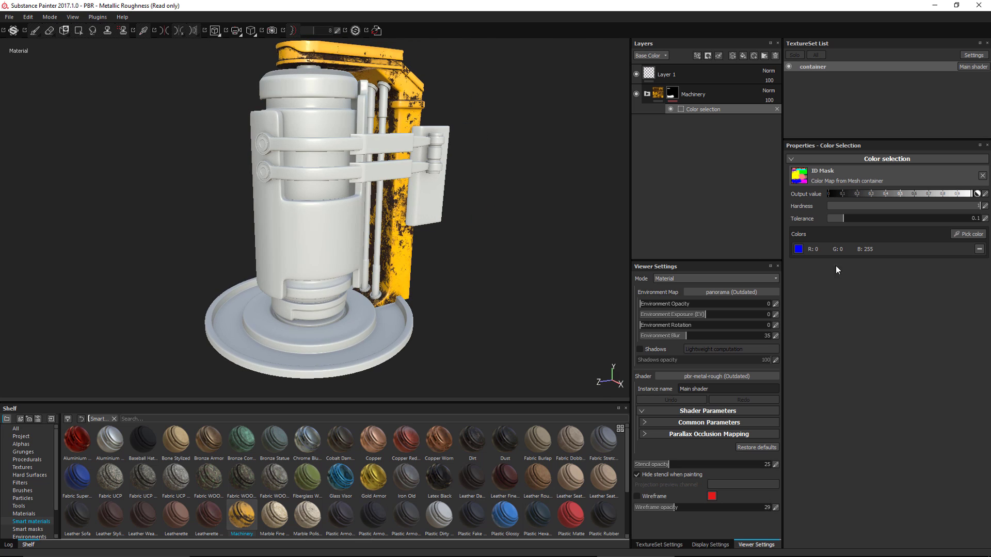
pyautogui.click(970, 234)
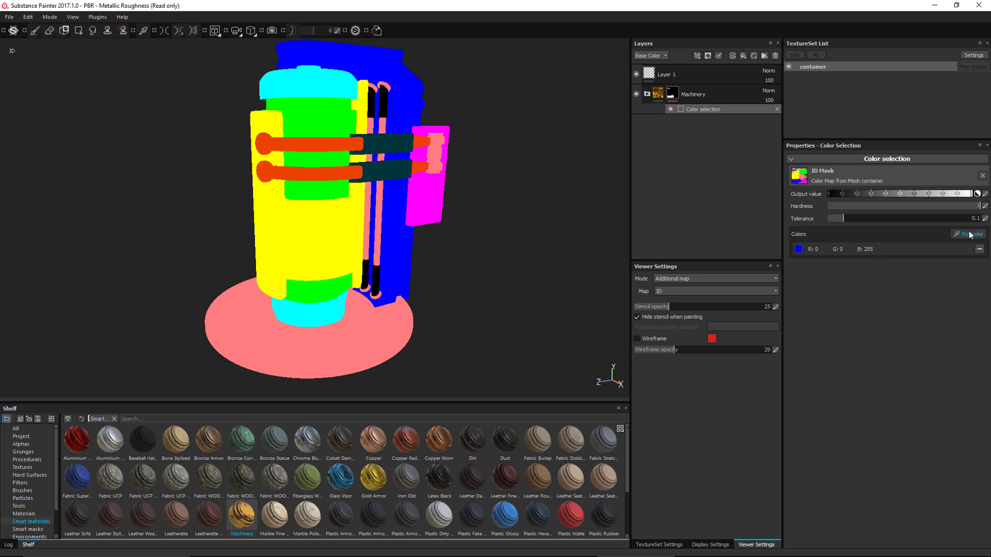
pyautogui.click(339, 226)
pyautogui.keyDown('alt'); pyautogui.moveTo(538, 292); pyautogui.dragTo(569, 401); pyautogui.keyUp('alt')
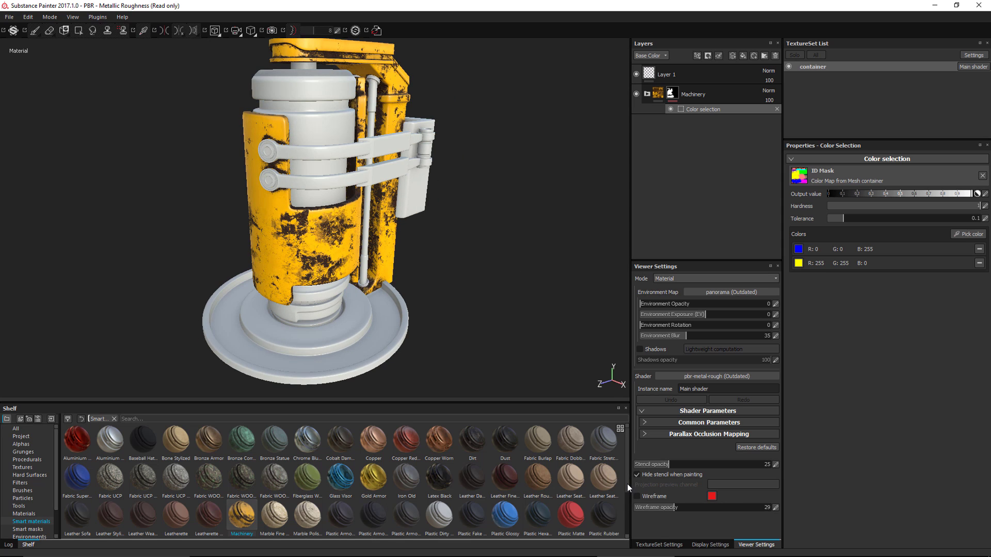
pyautogui.moveTo(627, 484); pyautogui.dragTo(628, 522)
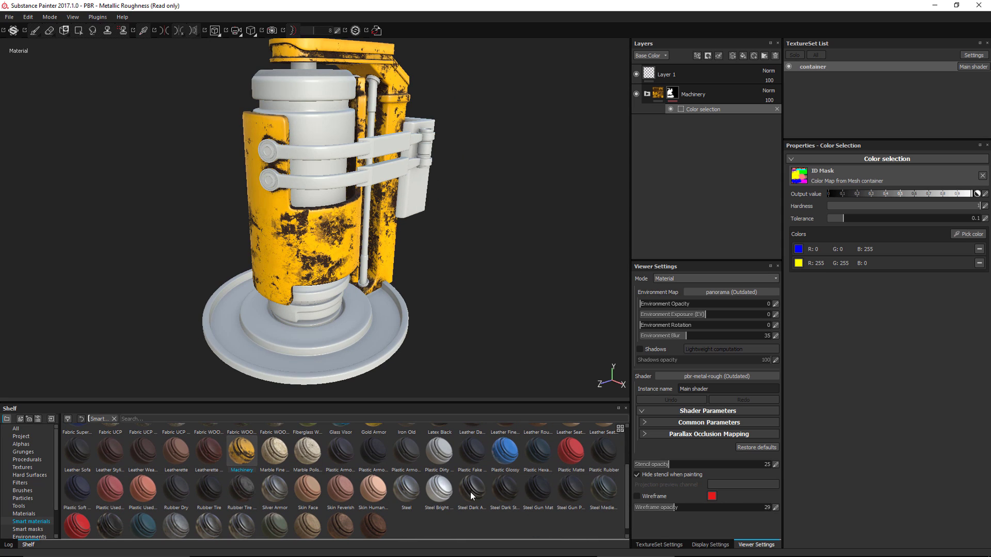
# Step: Apply Steel Dark Aged with a colour-selection mask on the green and pink ID regions
pyautogui.moveTo(470, 491); pyautogui.dragTo(700, 82)
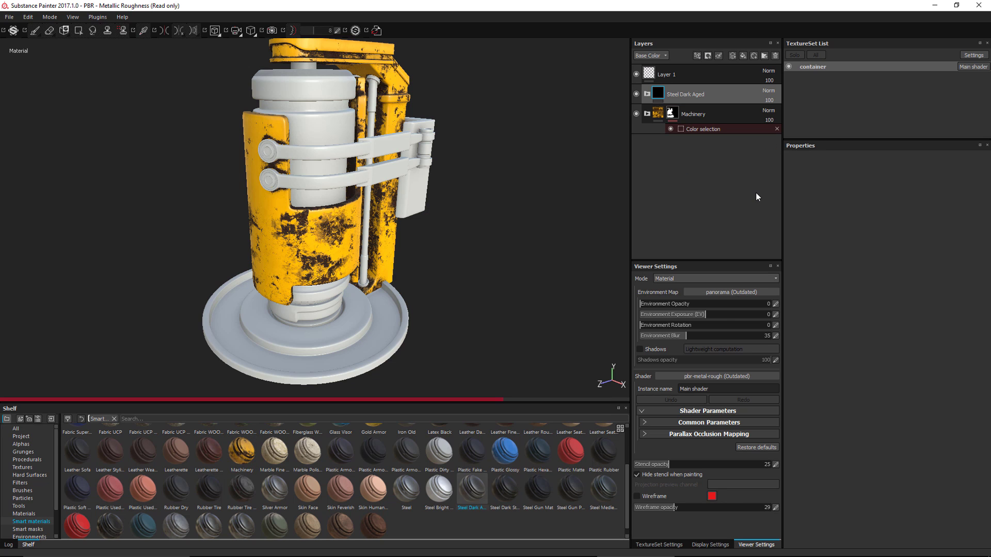
pyautogui.rightClick(727, 91)
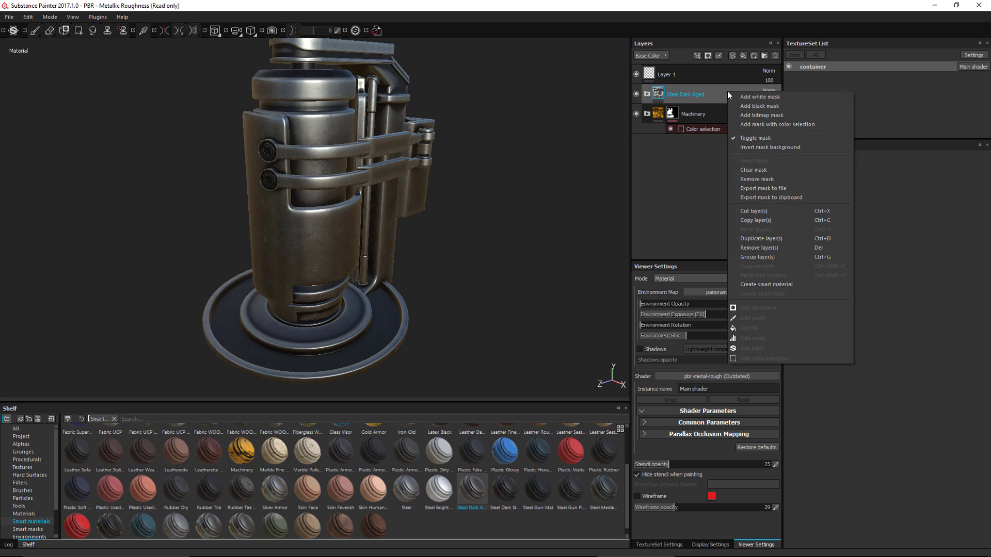
pyautogui.click(759, 127)
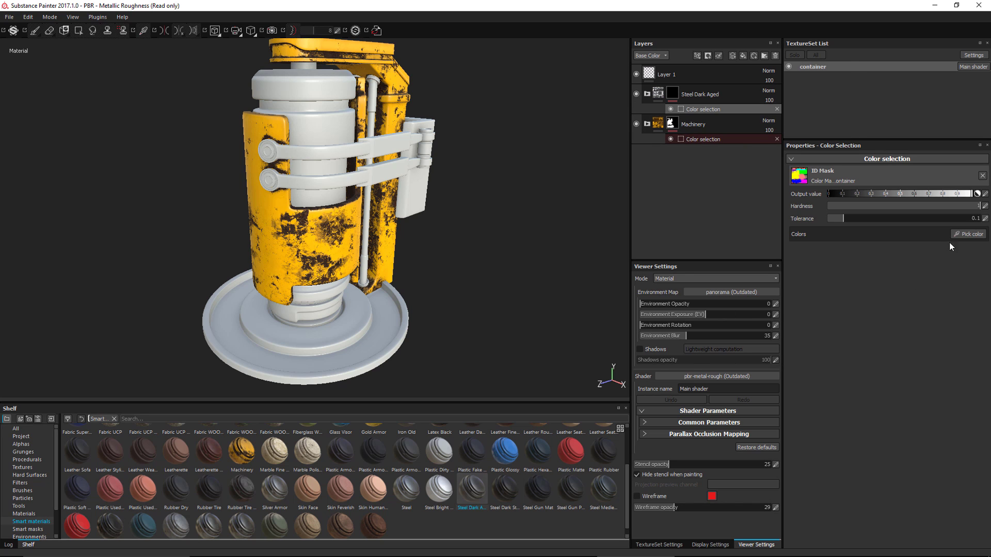
pyautogui.click(969, 234)
pyautogui.click(344, 122)
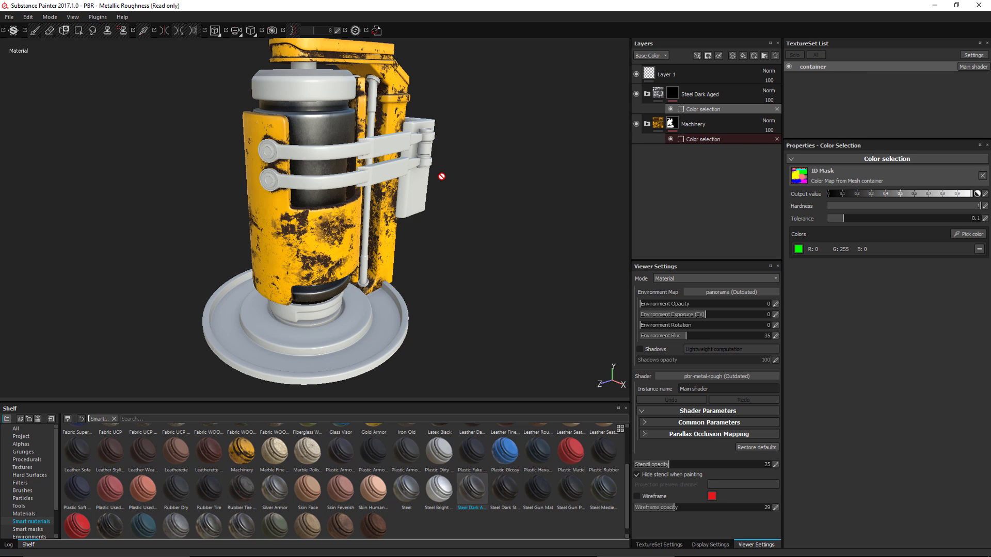
pyautogui.click(969, 234)
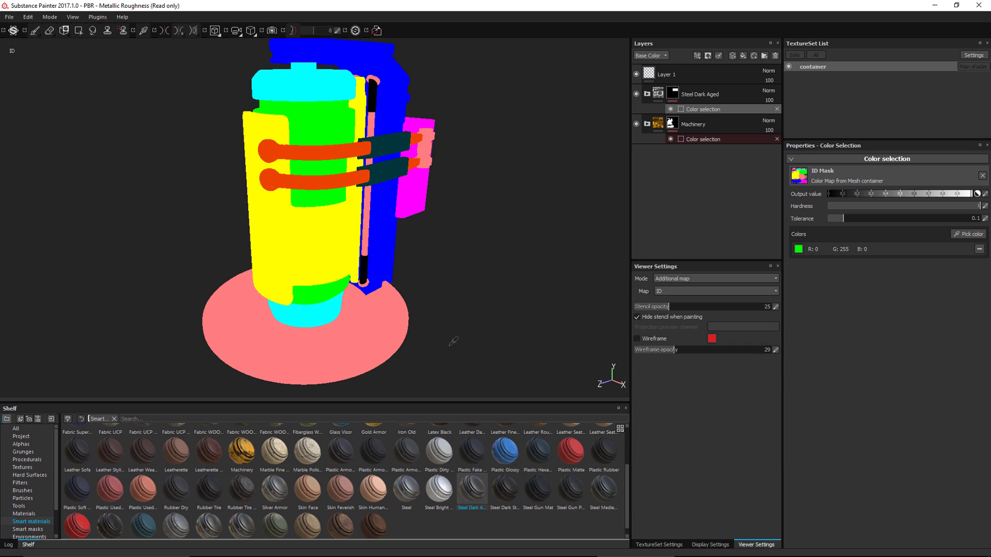
pyautogui.click(366, 326)
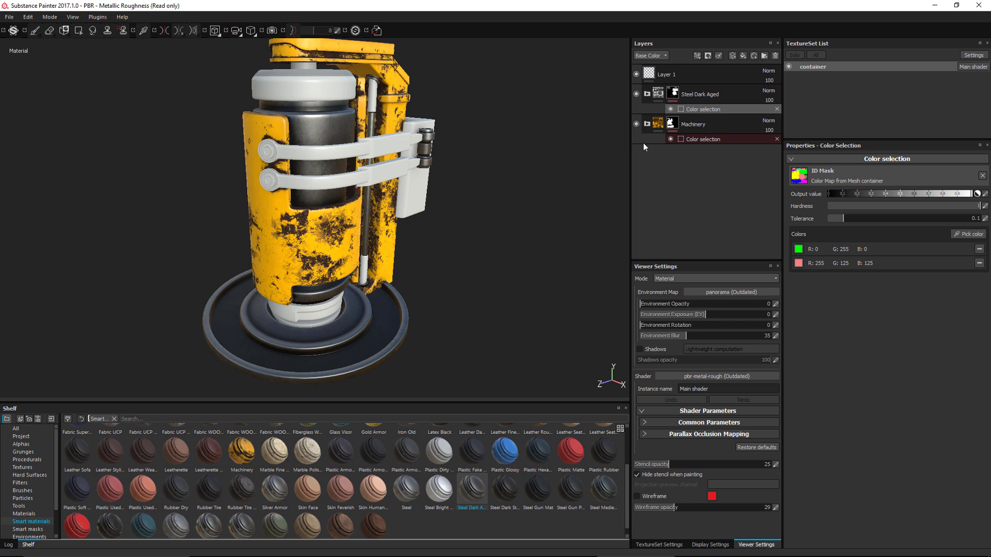
pyautogui.click(647, 124)
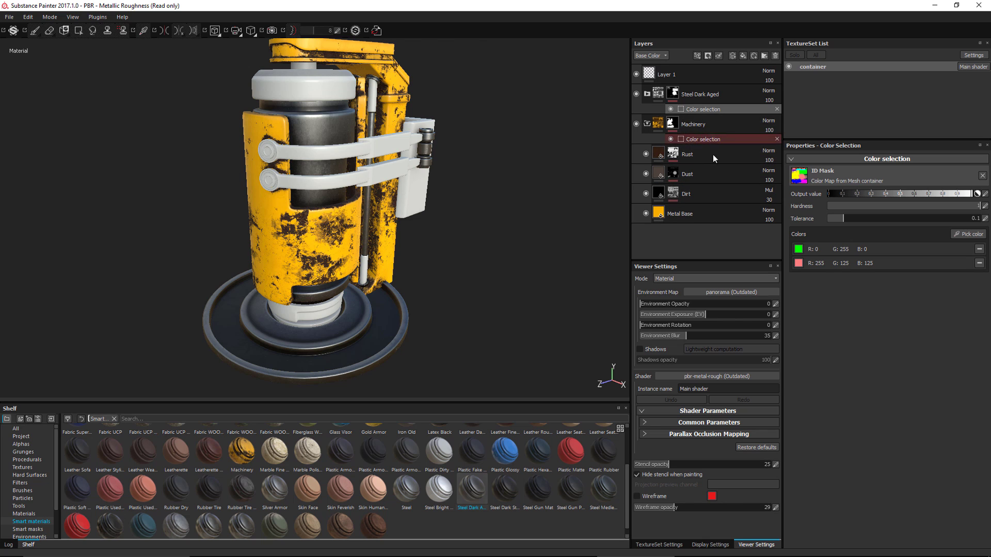
pyautogui.click(647, 125)
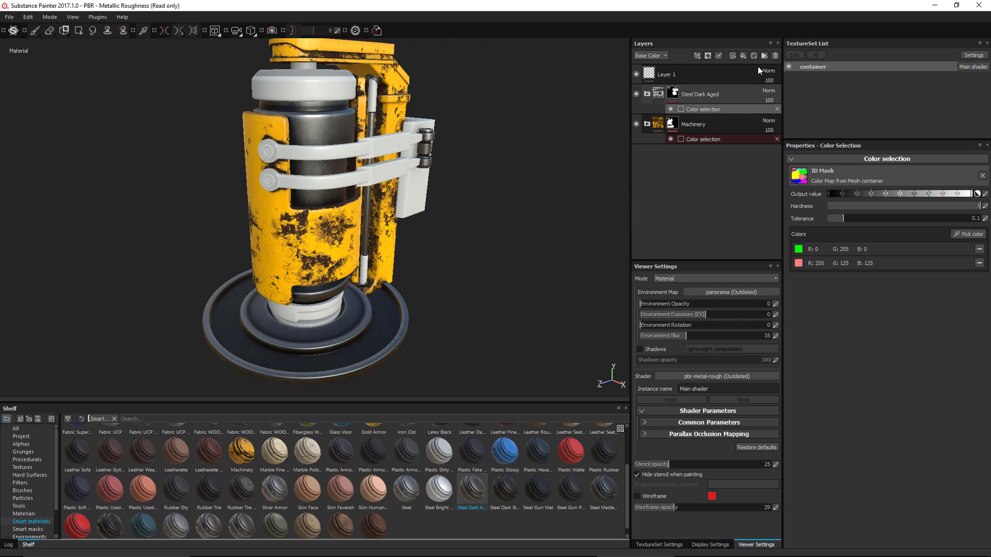
# Step: Add a new fill layer and rename it 'Material'
pyautogui.click(743, 56)
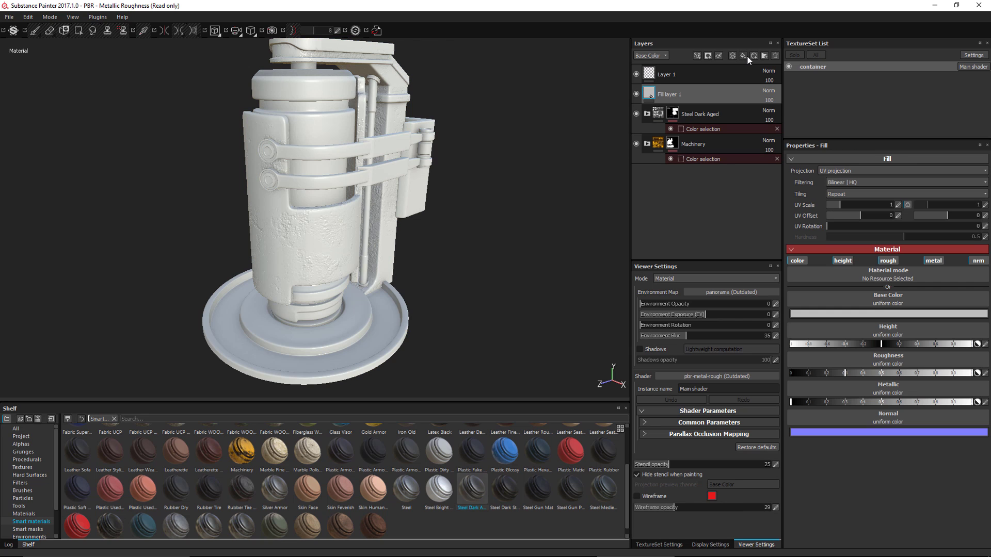
pyautogui.doubleClick(671, 95)
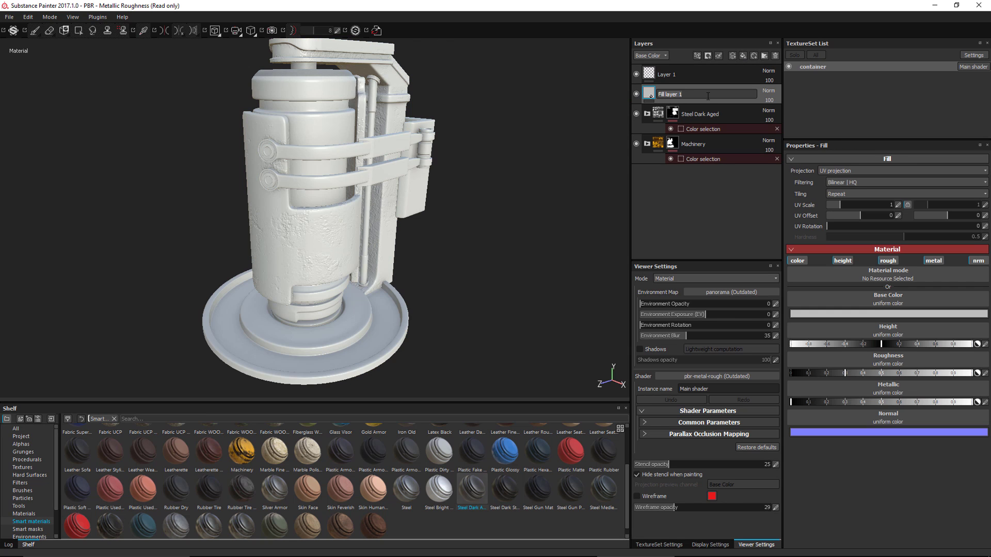
pyautogui.hotkey('ctrl', 'a')
pyautogui.press('BackSpace')
pyautogui.write('Material')
pyautogui.press('Return')
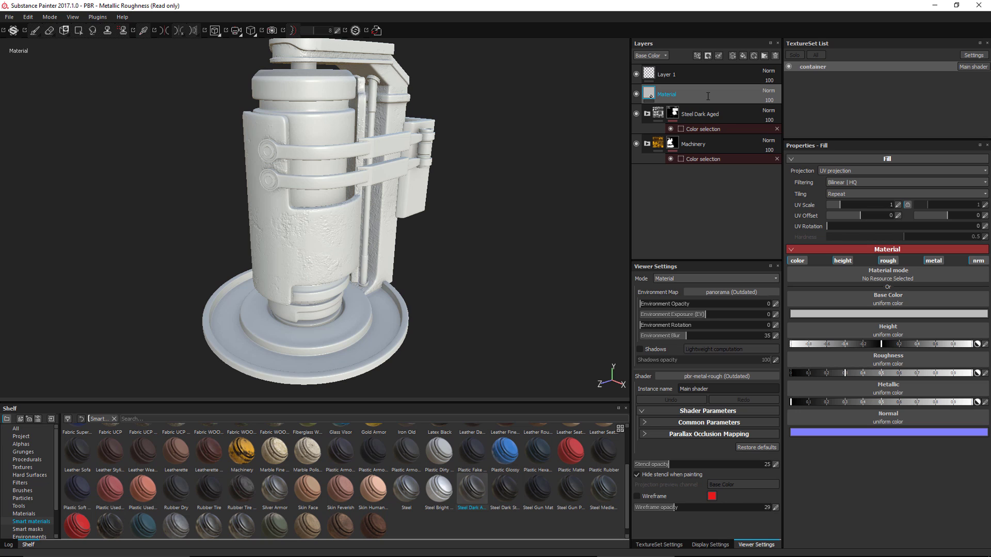
# Step: Apply SciFi PVC to the Material layer and mask it to the cyan ID colour
pyautogui.click(25, 514)
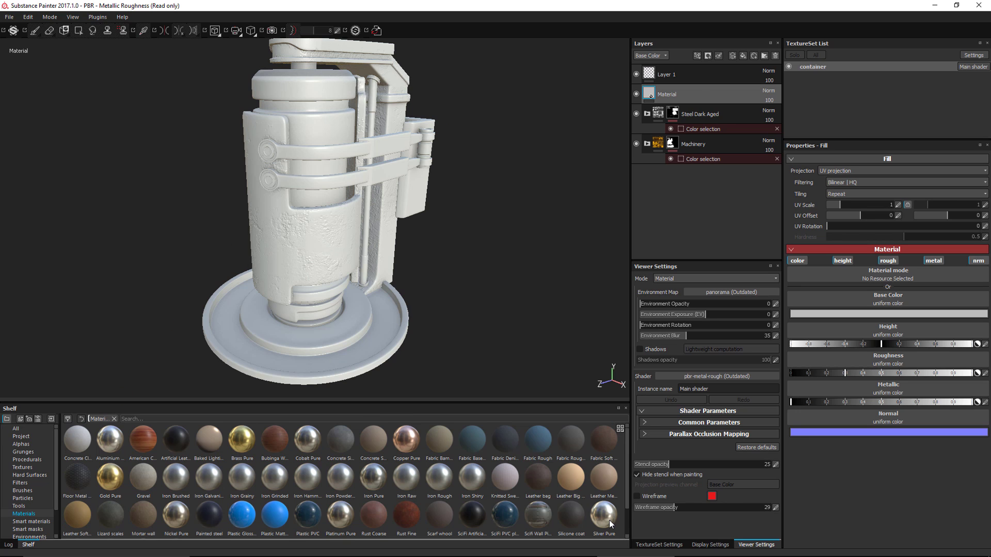
pyautogui.moveTo(577, 483); pyautogui.dragTo(679, 92)
pyautogui.moveTo(505, 518); pyautogui.dragTo(691, 94)
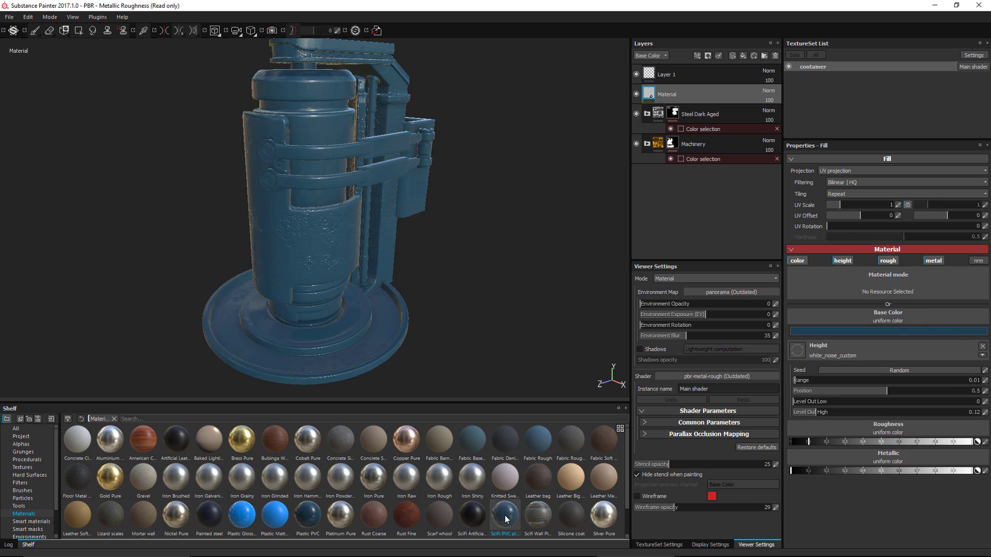
pyautogui.rightClick(703, 93)
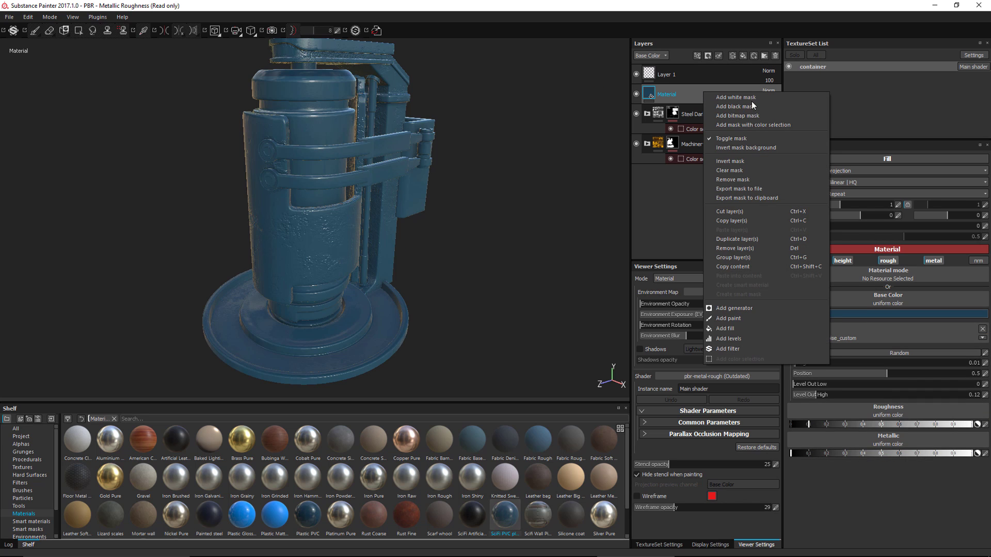
pyautogui.click(740, 128)
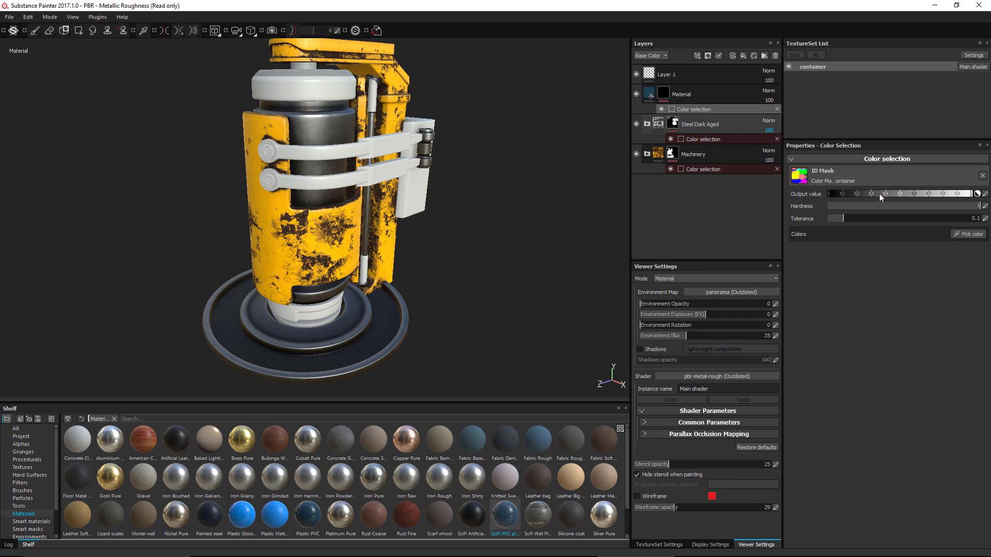
pyautogui.click(965, 234)
pyautogui.click(329, 86)
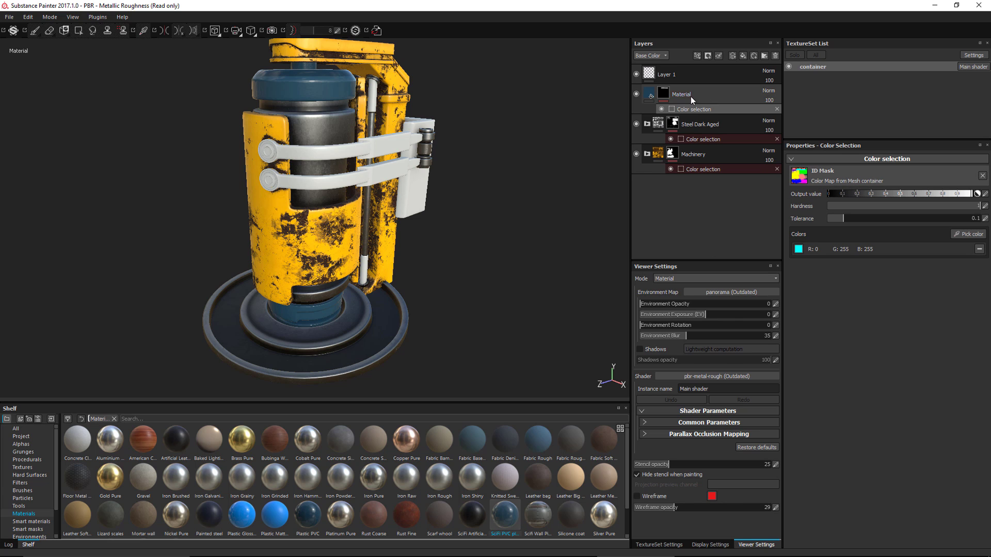
# Step: Create a folder named 'Base Material' and move the Material layer into it
pyautogui.click(724, 82)
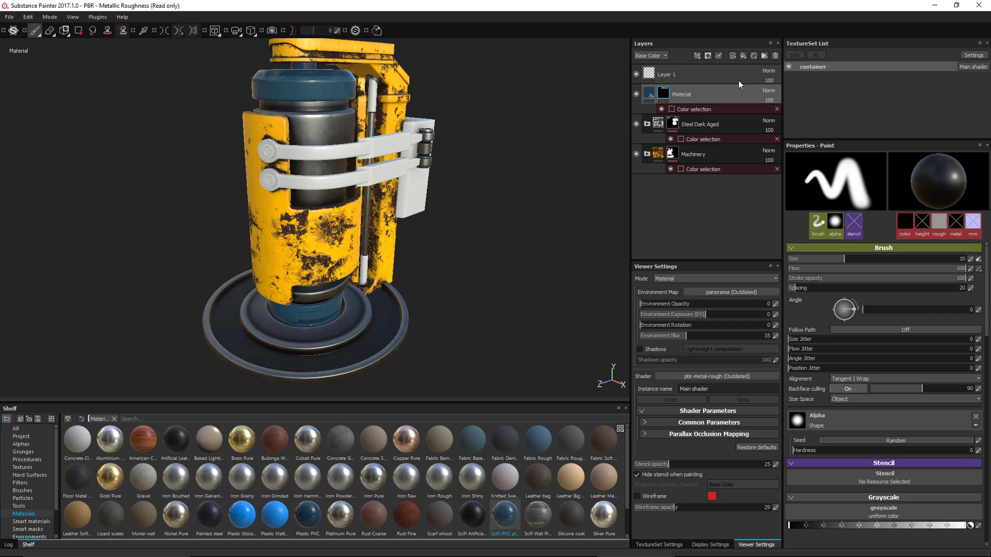
pyautogui.click(764, 55)
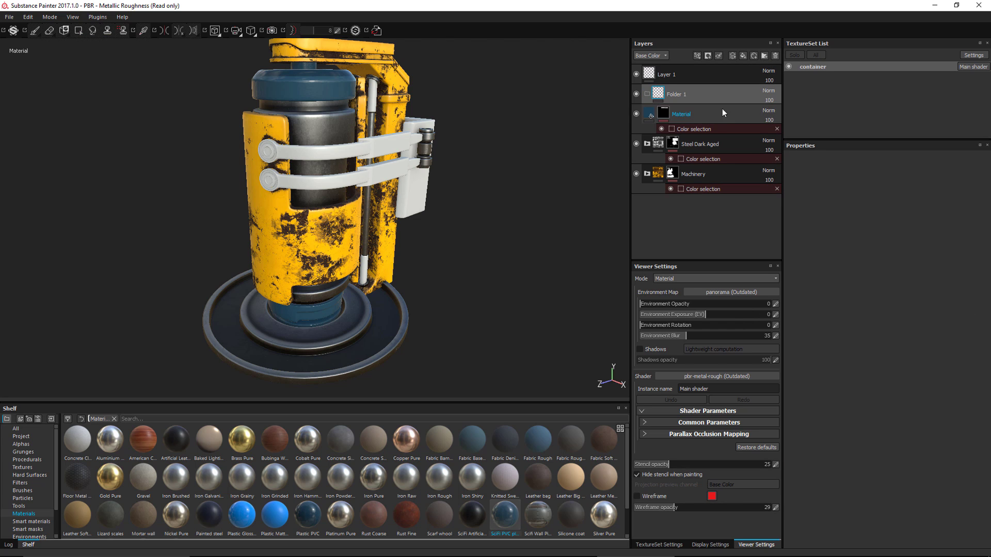
pyautogui.doubleClick(675, 96)
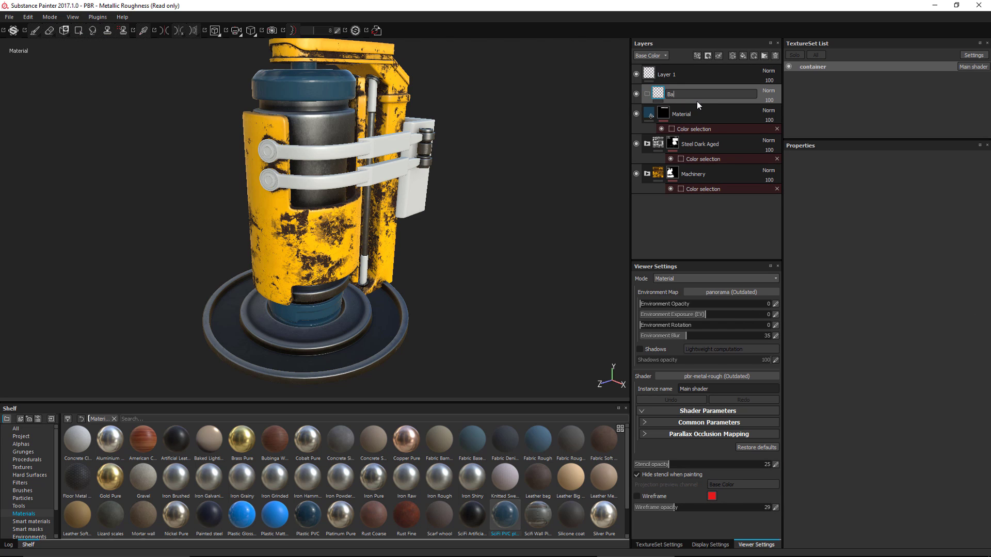
pyautogui.write('Base Material')
pyautogui.click(713, 130)
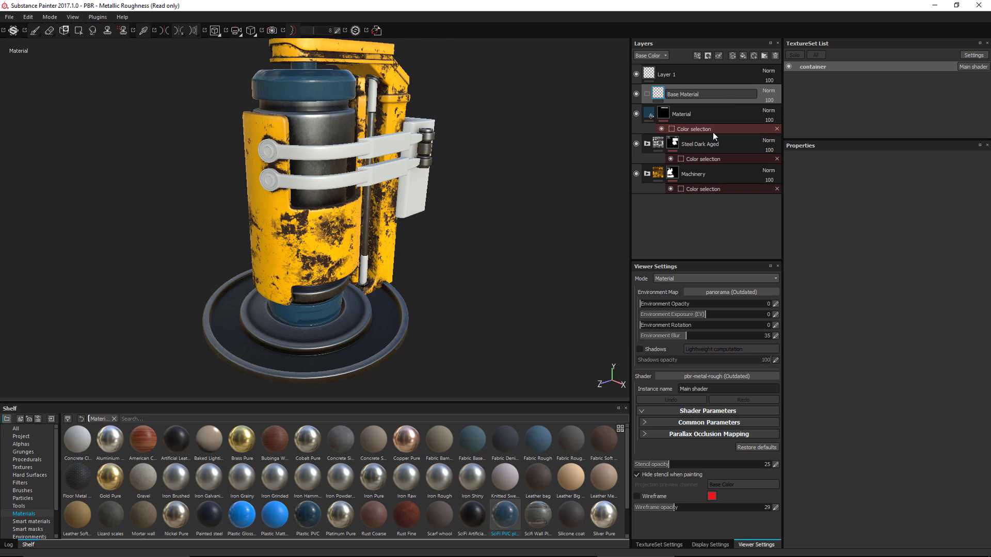
pyautogui.moveTo(707, 116); pyautogui.dragTo(707, 96)
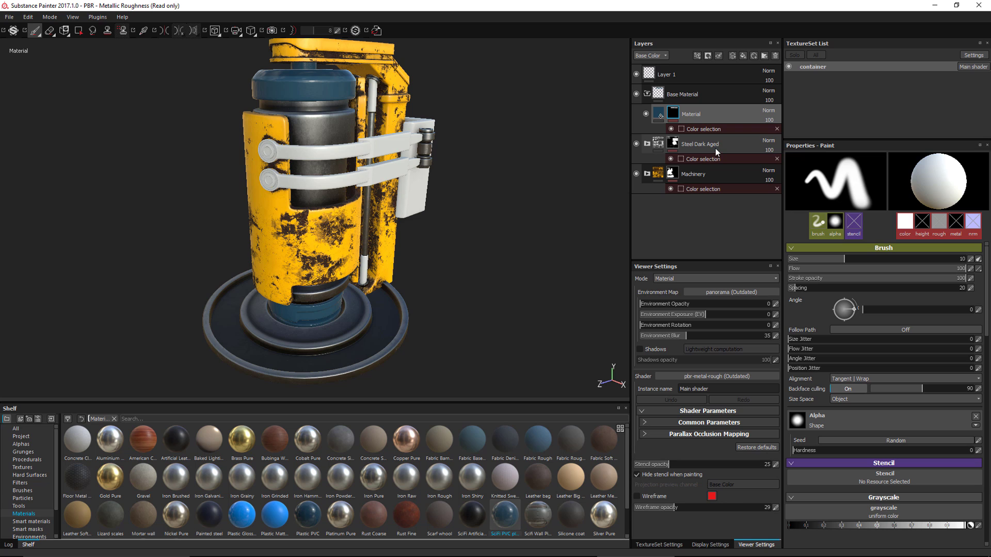
# Step: Move the cyan colour-selection mask from the Material layer onto the Base Material folder, then collapse it
pyautogui.rightClick(675, 113)
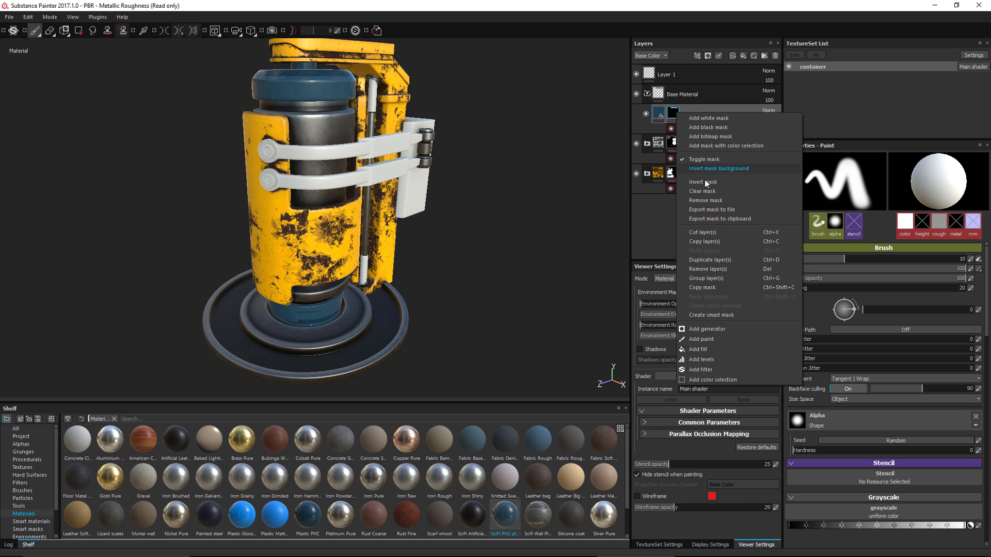
pyautogui.click(705, 201)
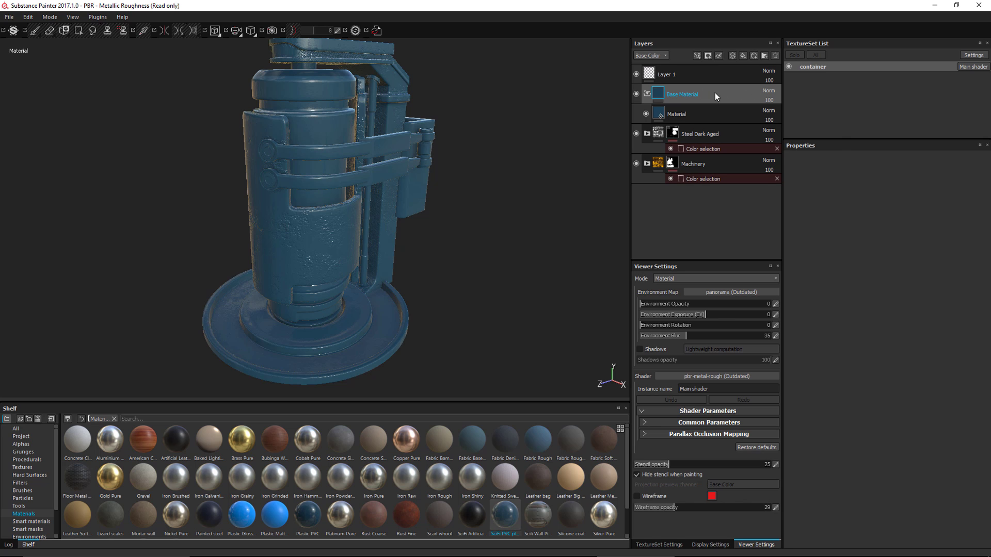
pyautogui.rightClick(715, 91)
pyautogui.click(739, 125)
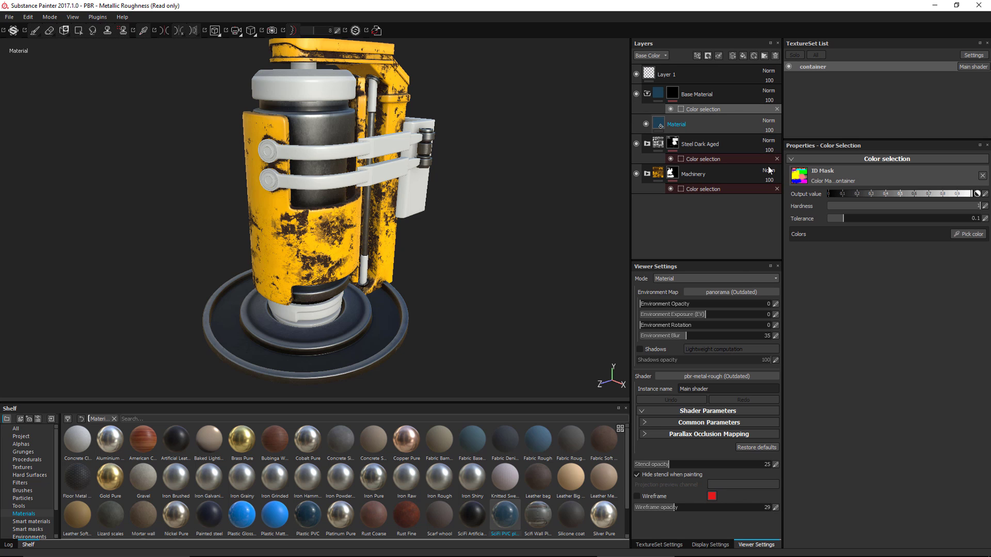
pyautogui.click(971, 234)
pyautogui.click(306, 72)
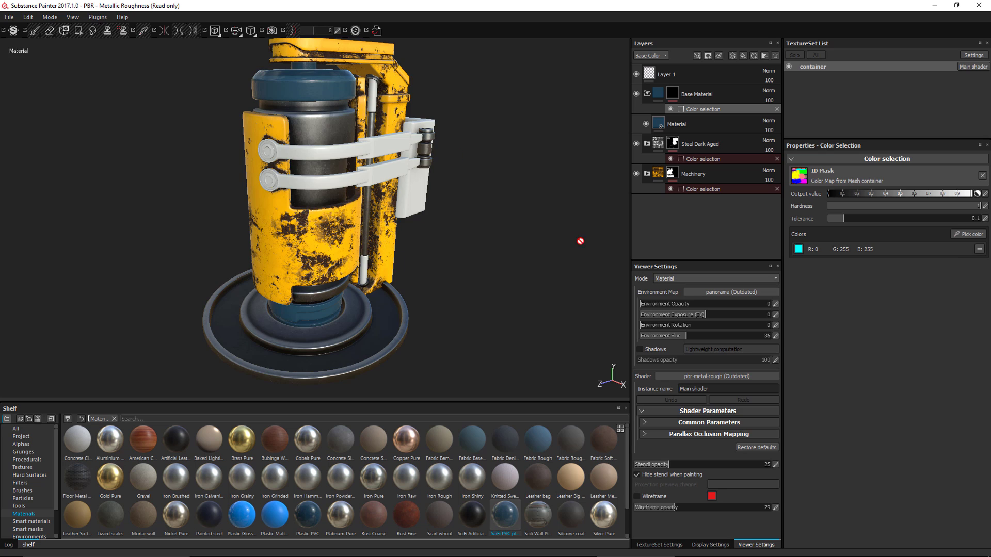
pyautogui.click(647, 94)
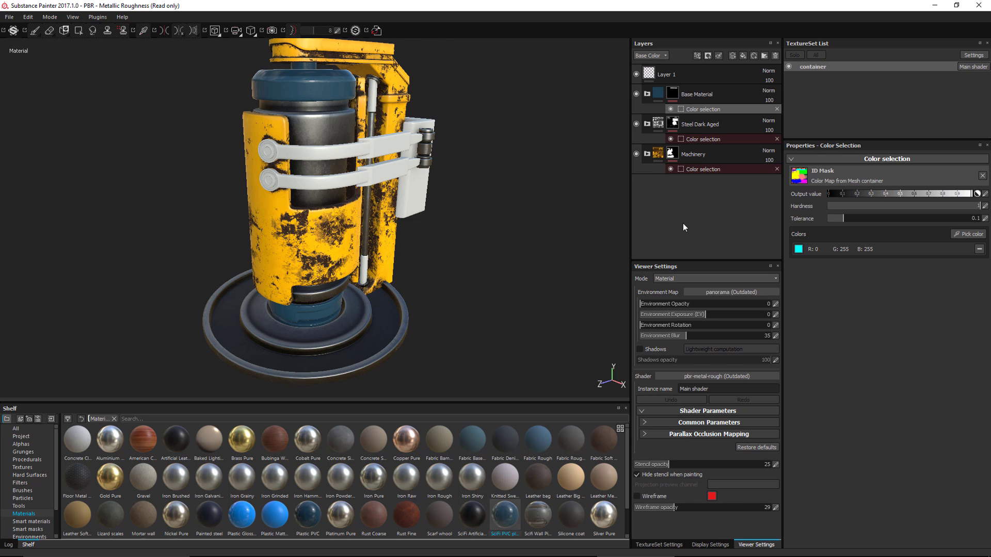
# Step: Save the Base Material folder as a smart material
pyautogui.rightClick(733, 94)
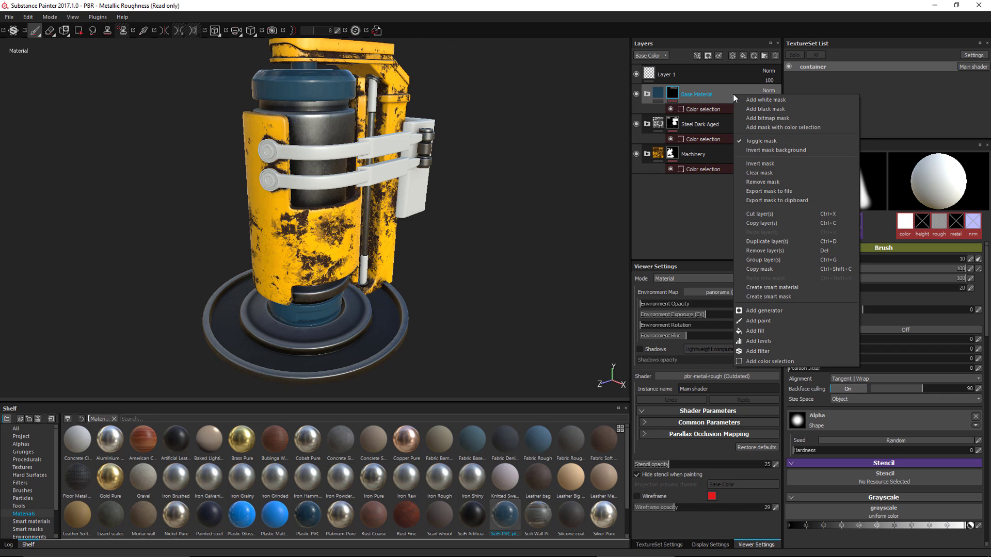
pyautogui.click(792, 288)
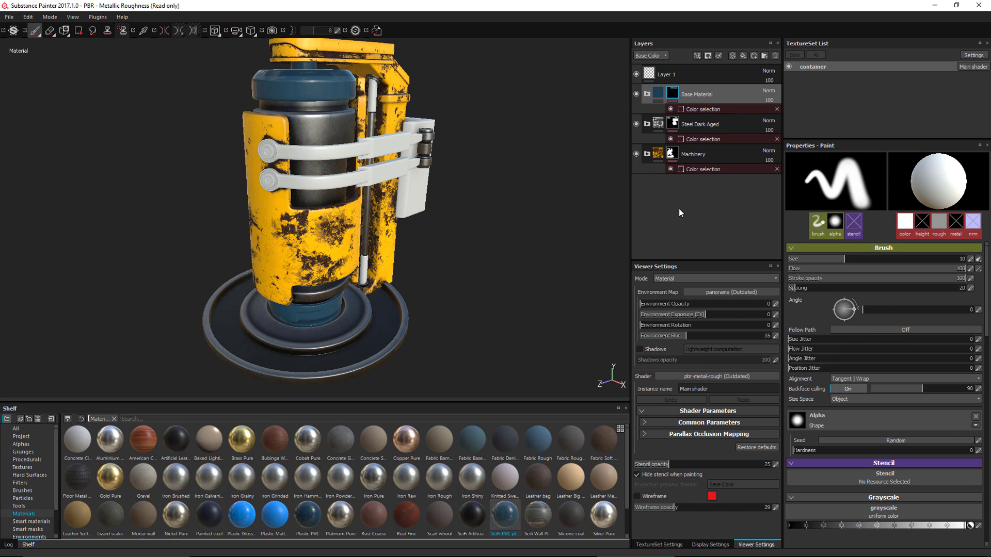
pyautogui.rightClick(509, 107)
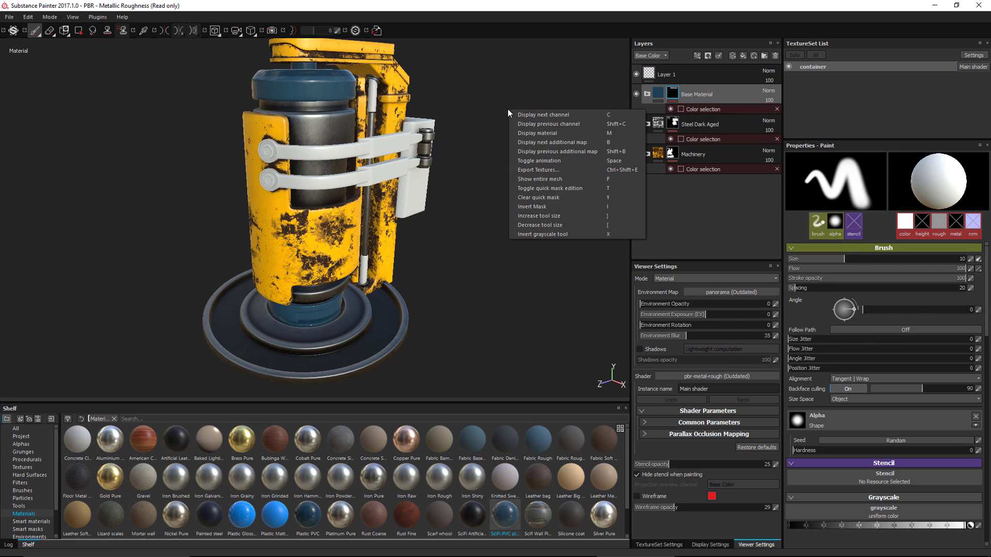
# Step: Open Export textures, expand the container texture set and keep the PBR MetalRough config
pyautogui.click(537, 170)
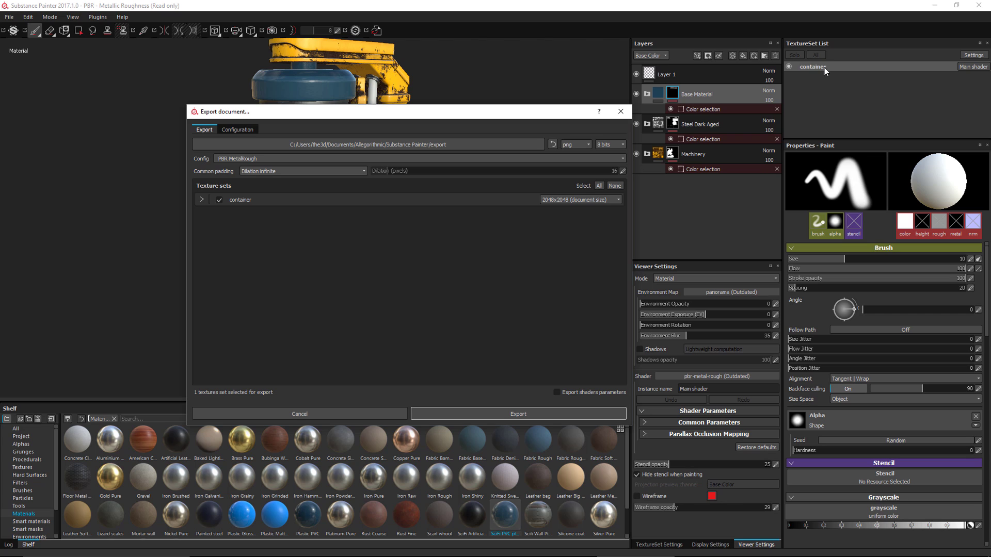
pyautogui.click(200, 201)
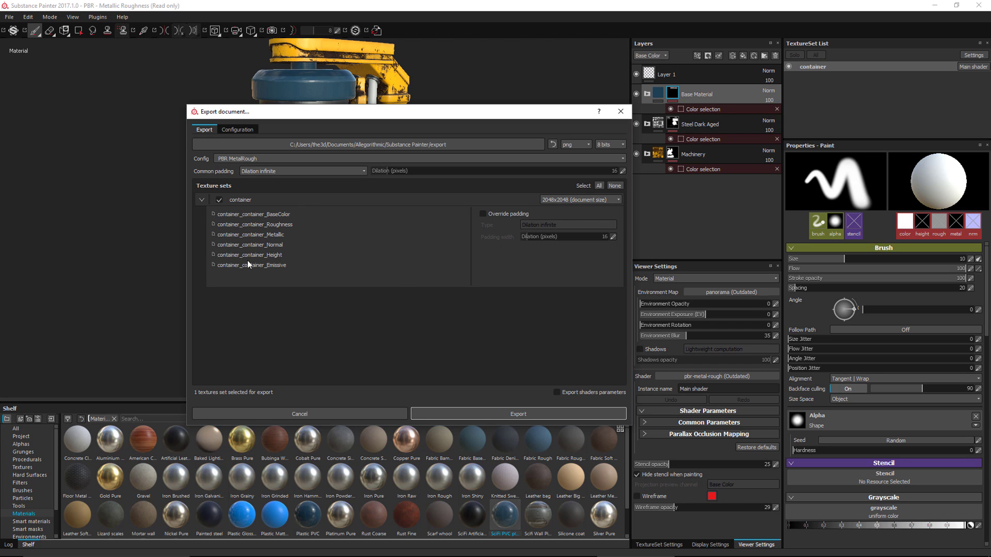
pyautogui.click(235, 161)
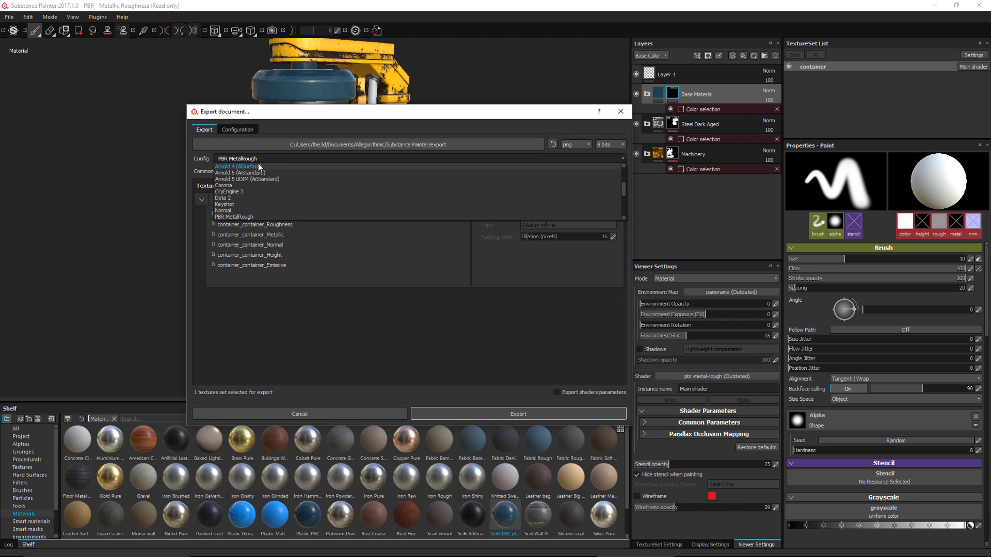
pyautogui.click(314, 367)
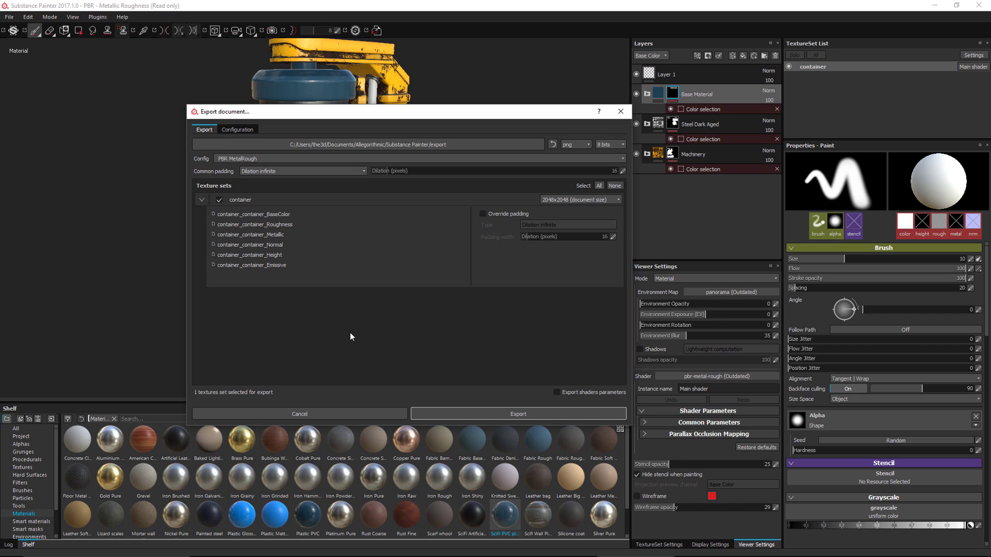